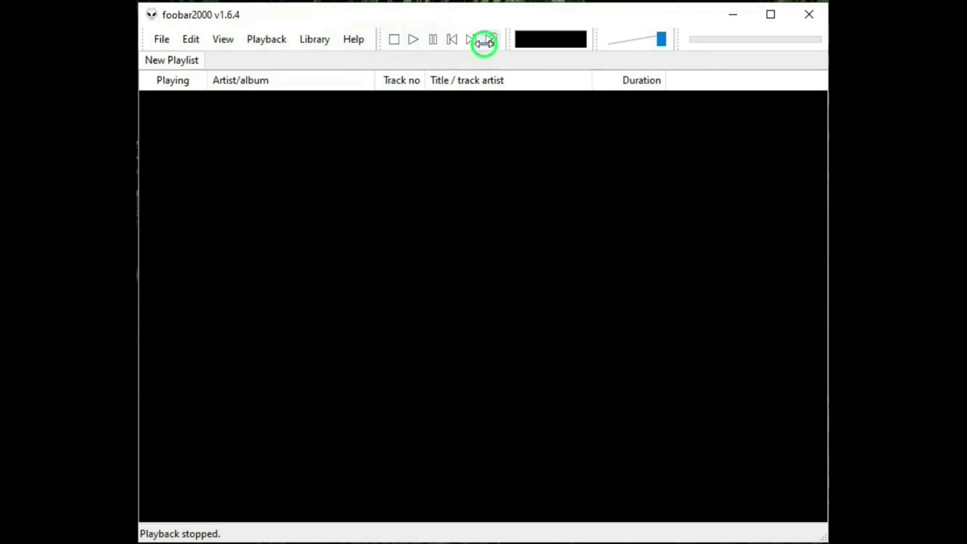
# Step: Examine the playback controls, spectrum display, volume and seek sliders, playlist columns and status bar
pyautogui.click(451, 42)
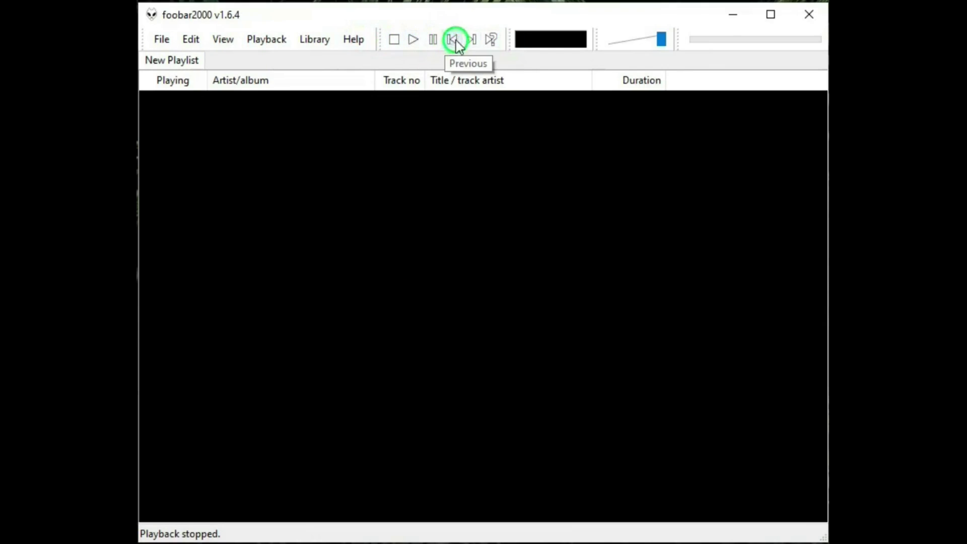
pyautogui.click(488, 41)
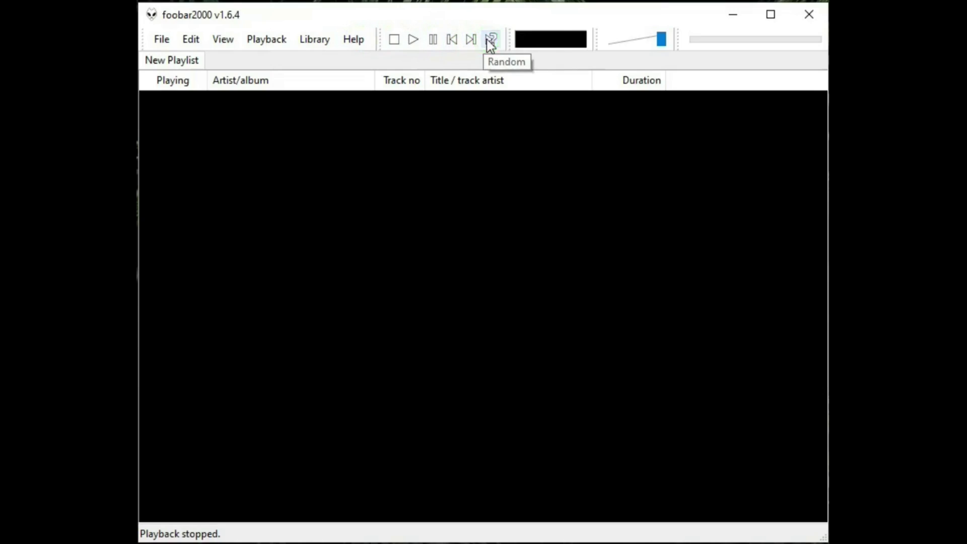
pyautogui.click(553, 40)
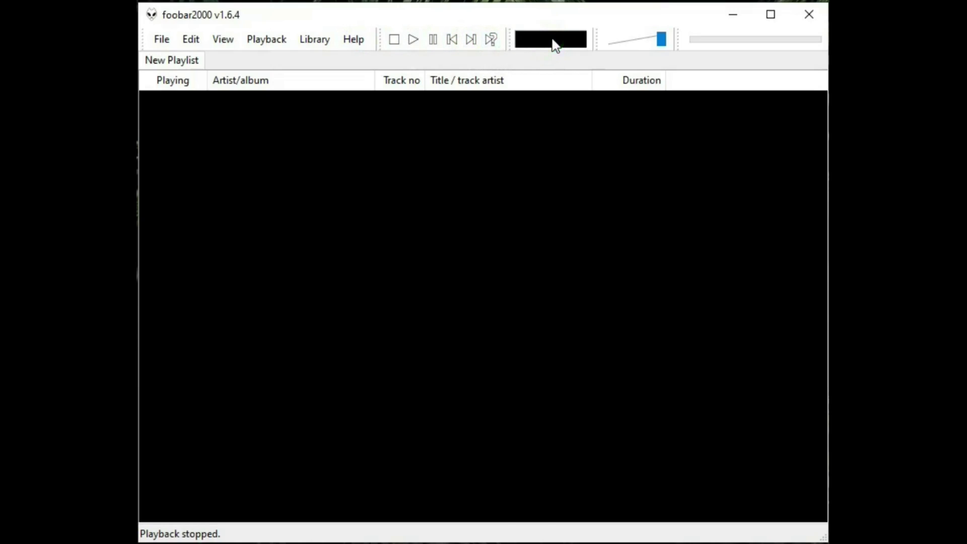
pyautogui.click(618, 41)
pyautogui.click(678, 41)
pyautogui.click(708, 40)
pyautogui.moveTo(549, 107)
pyautogui.mouseDown()
pyautogui.moveTo(188, 62)
pyautogui.moveTo(173, 78)
pyautogui.moveTo(246, 86)
pyautogui.mouseUp()
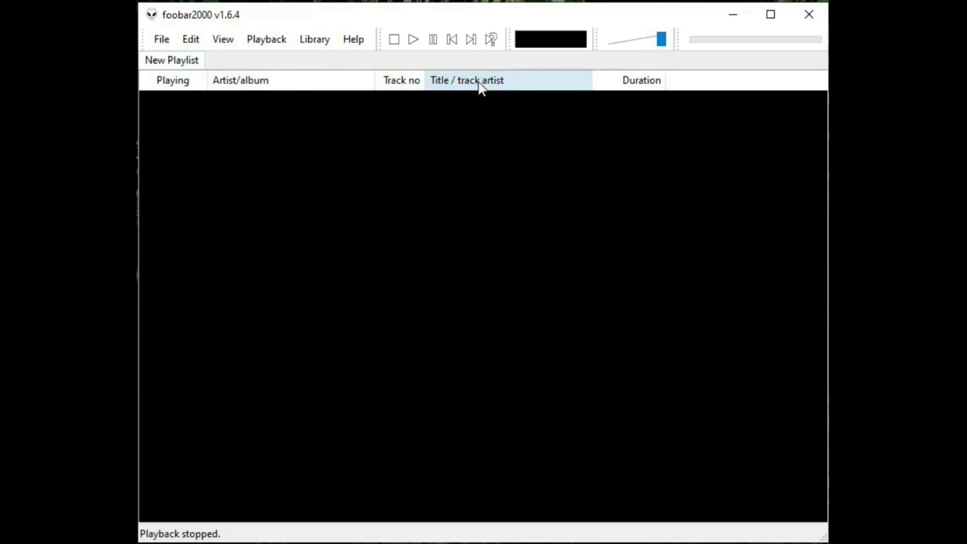
pyautogui.moveTo(585, 82); pyautogui.dragTo(620, 86)
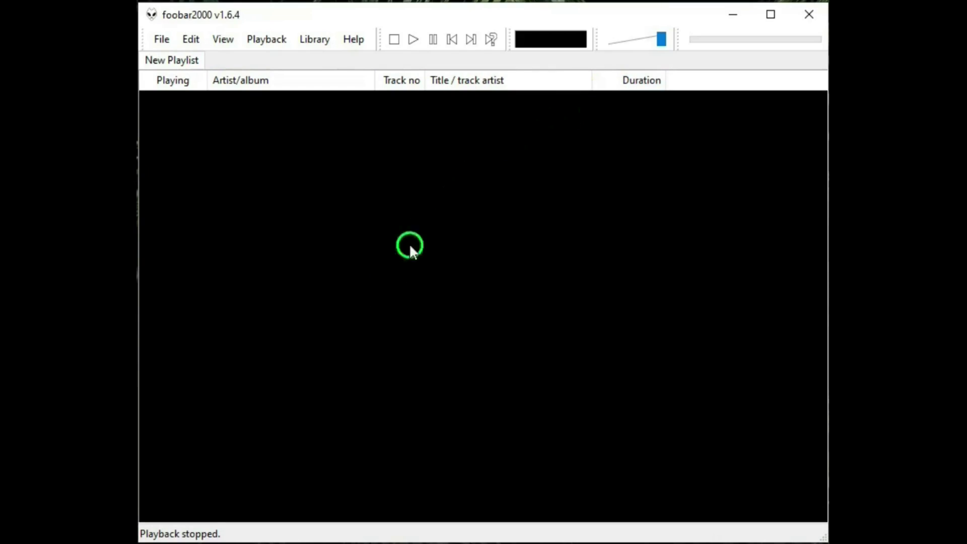
pyautogui.click(251, 527)
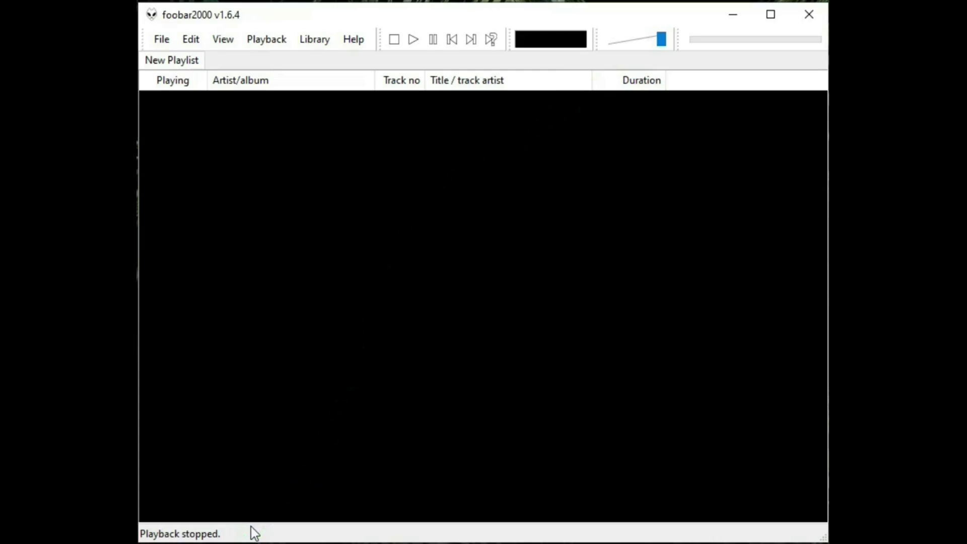
pyautogui.moveTo(391, 169); pyautogui.dragTo(159, 41)
# Step: Create a second, empty playlist and remove it again
pyautogui.click(159, 41)
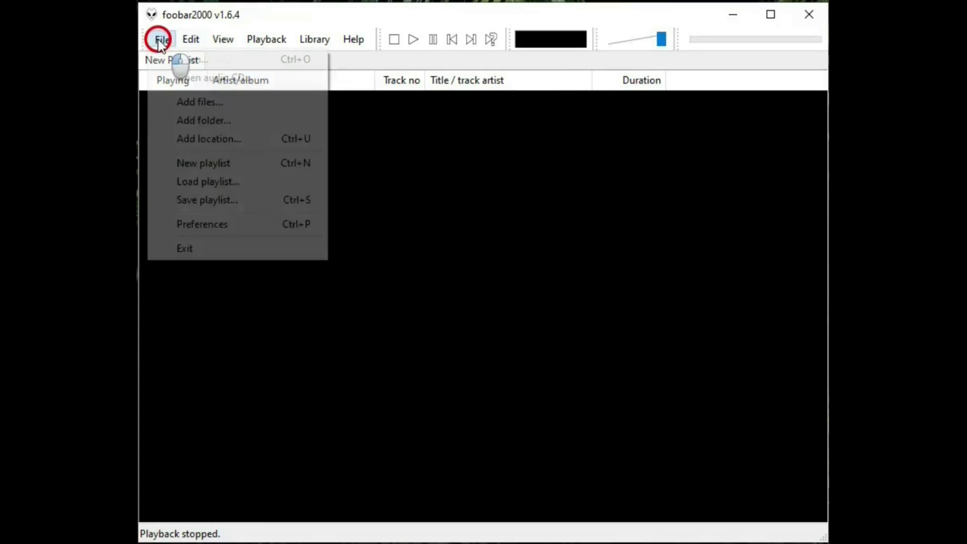
pyautogui.click(175, 61)
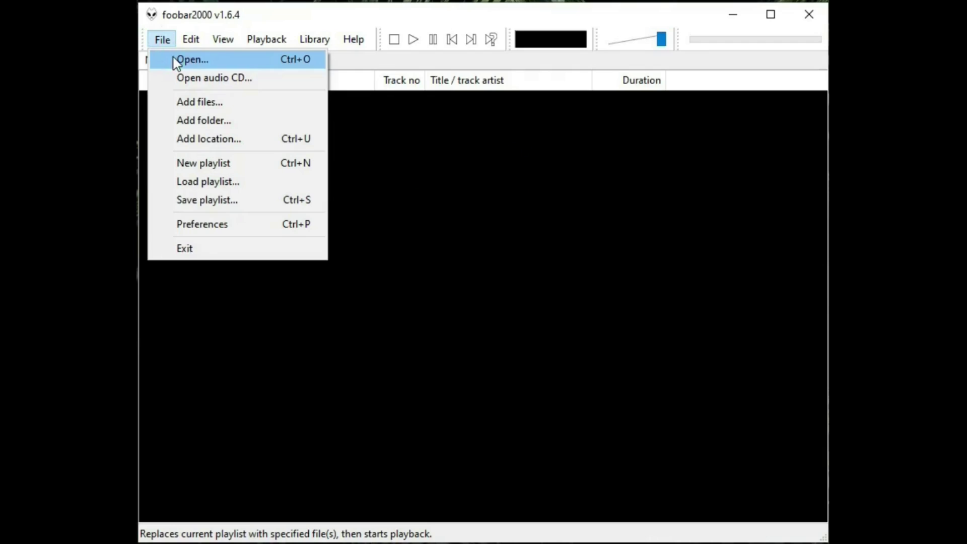
pyautogui.click(179, 78)
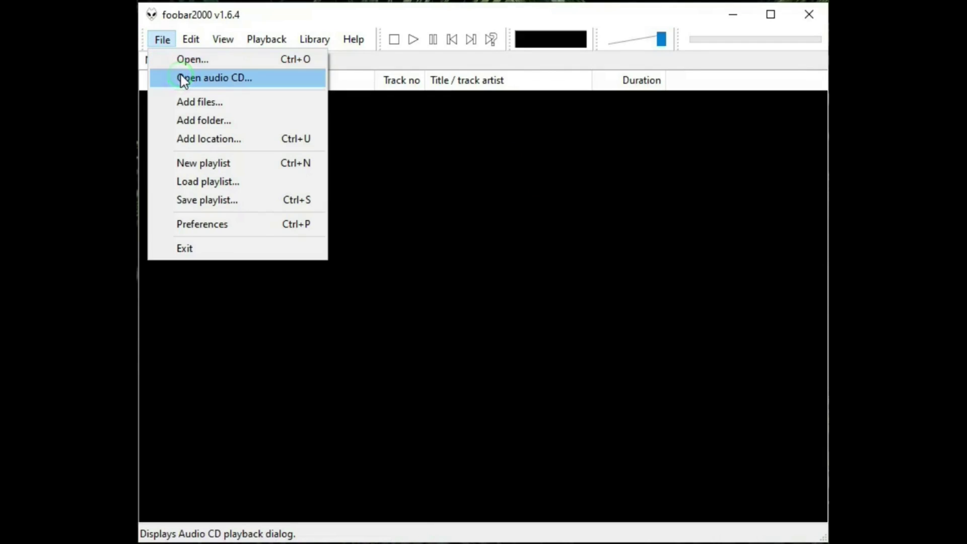
pyautogui.click(180, 98)
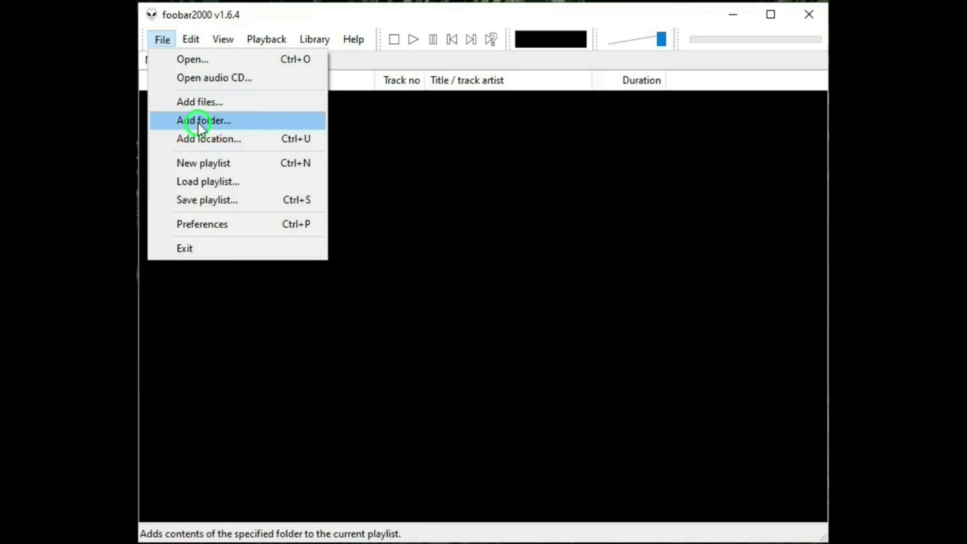
pyautogui.click(210, 163)
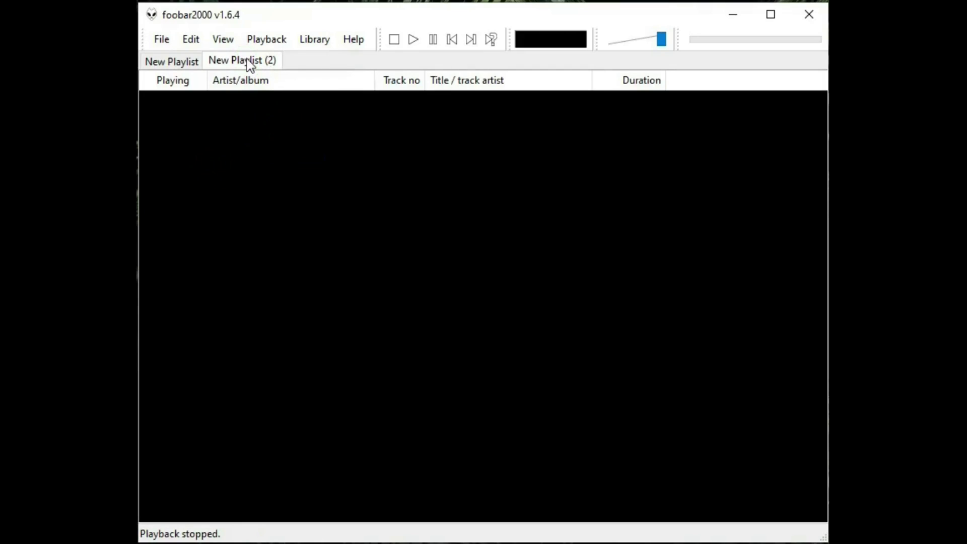
pyautogui.rightClick(247, 60)
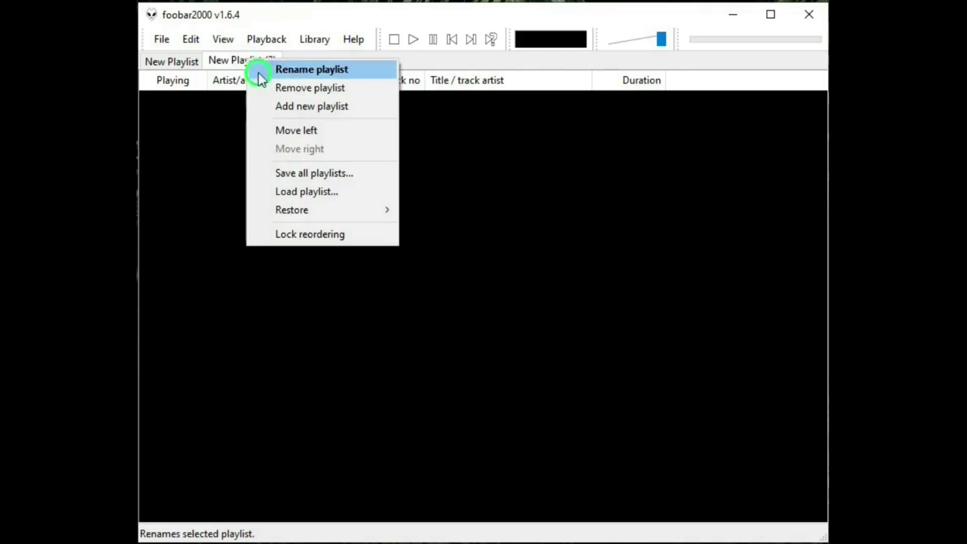
pyautogui.click(282, 87)
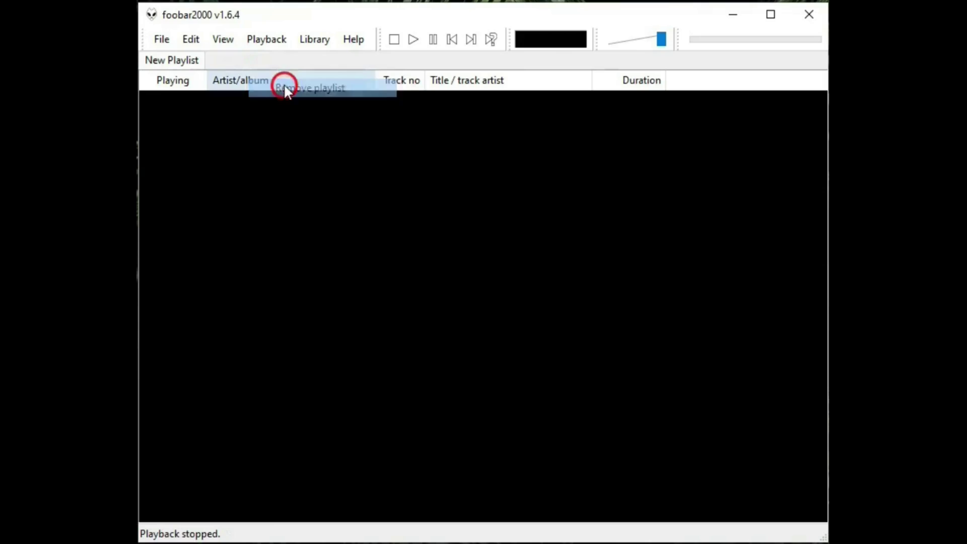
# Step: Examine the commands for saving playlists, preferences and exiting, and the commands for editing a playlist
pyautogui.click(168, 39)
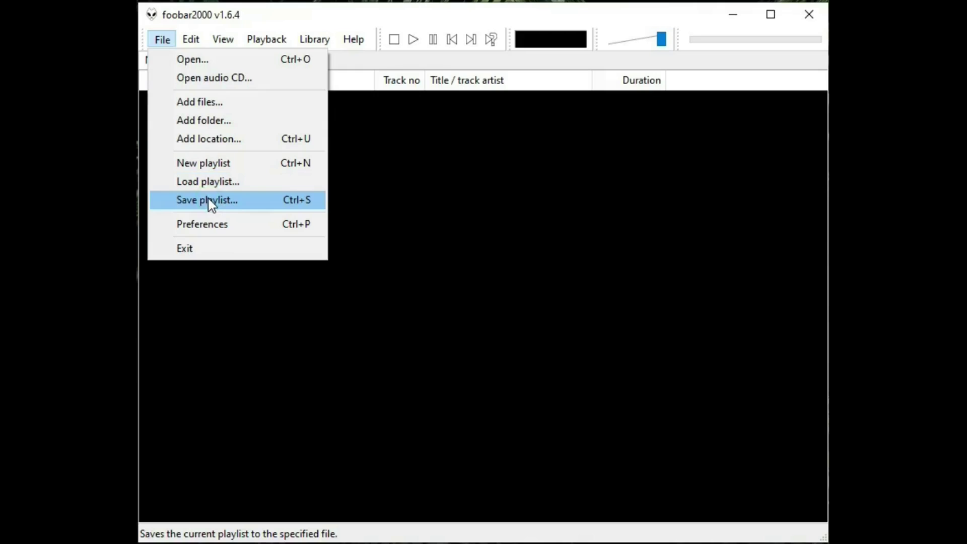
pyautogui.click(220, 225)
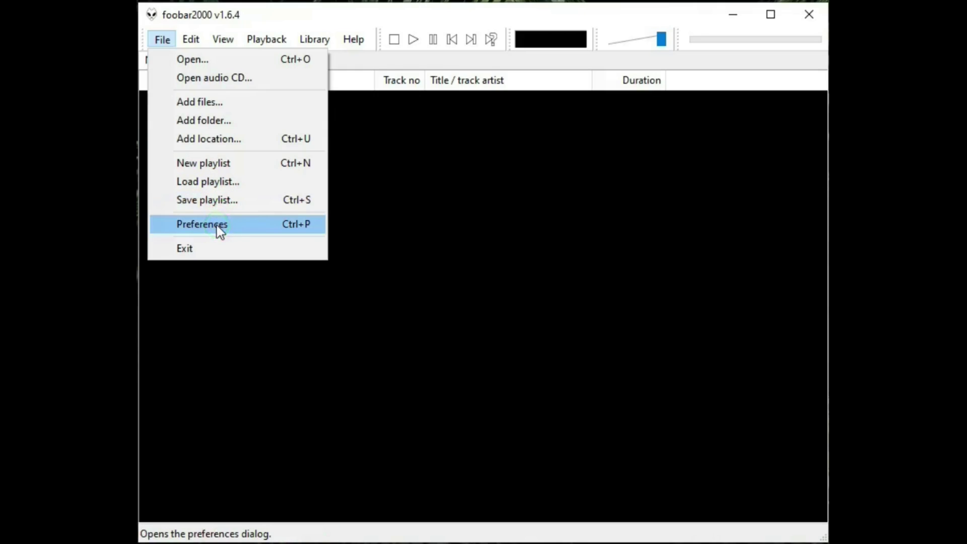
pyautogui.click(218, 226)
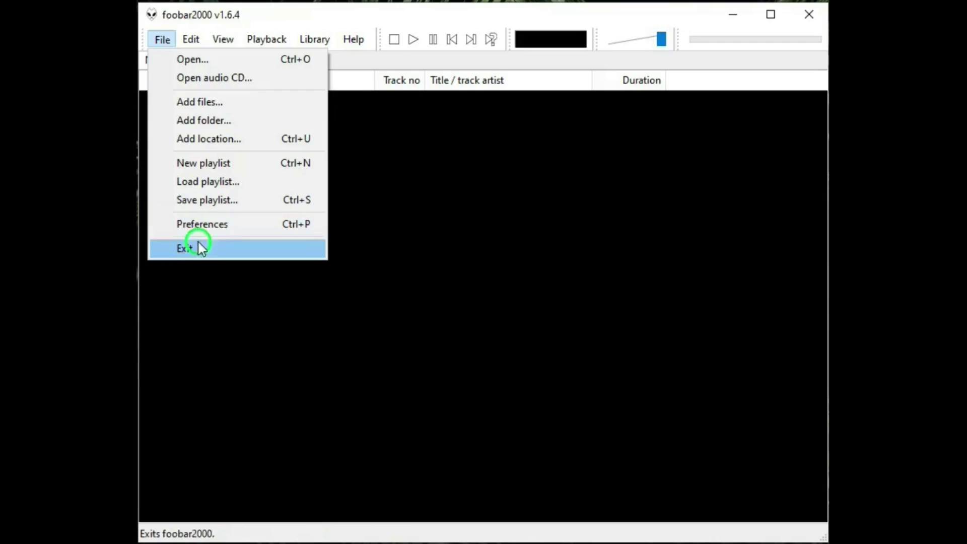
pyautogui.press('Right')
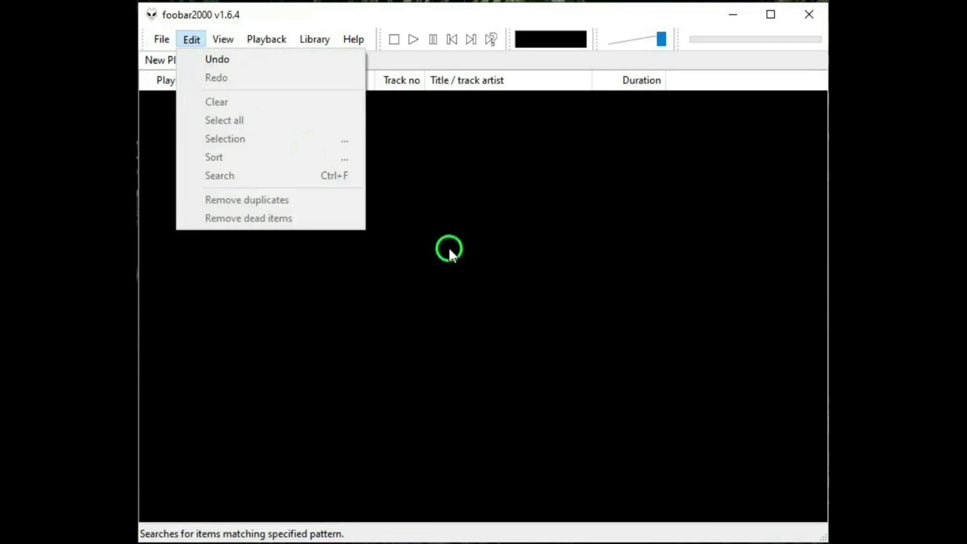
pyautogui.click(194, 44)
pyautogui.click(218, 109)
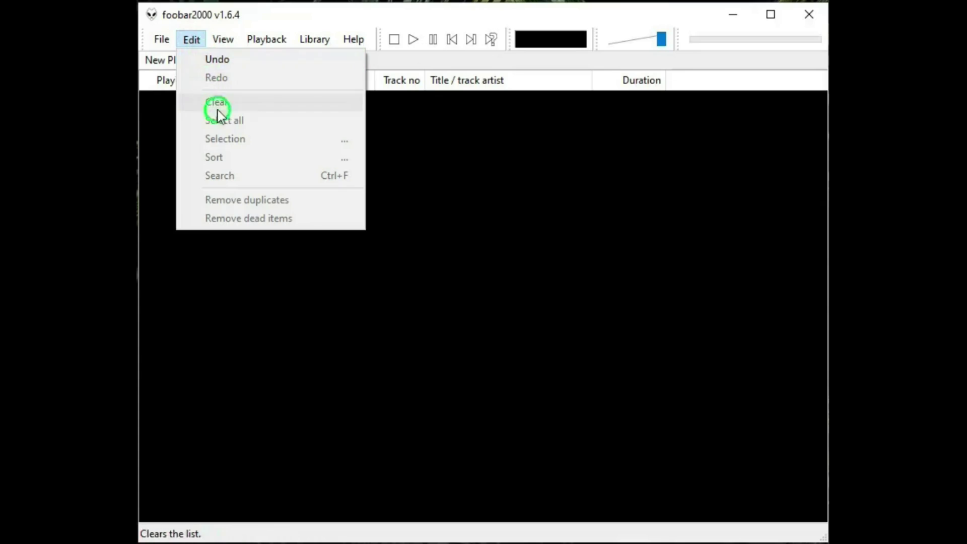
pyautogui.click(222, 163)
pyautogui.click(222, 206)
pyautogui.click(224, 217)
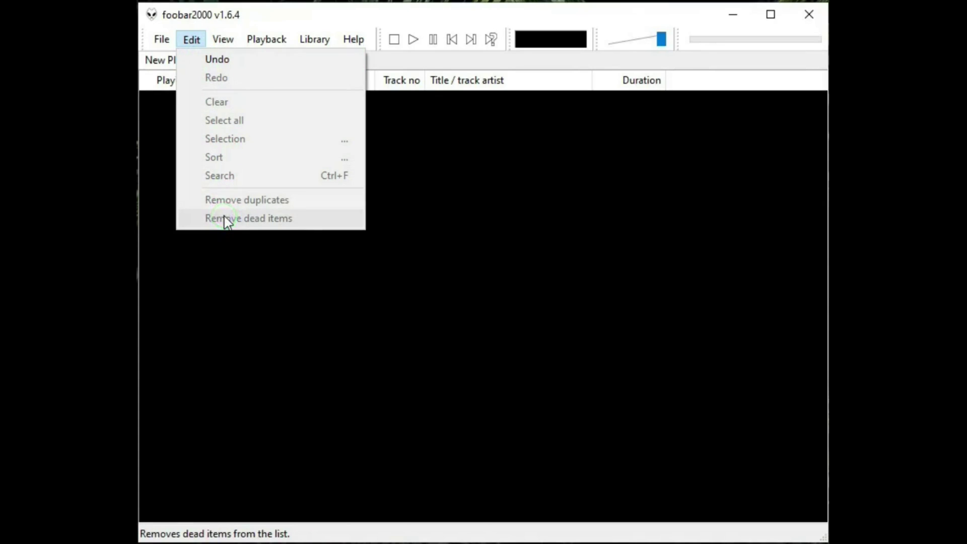
pyautogui.click(410, 261)
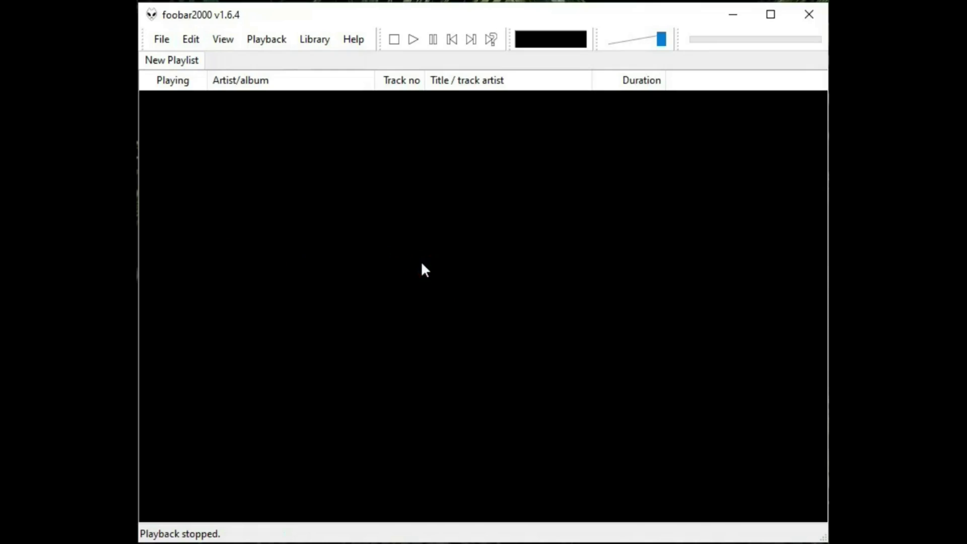
pyautogui.click(223, 39)
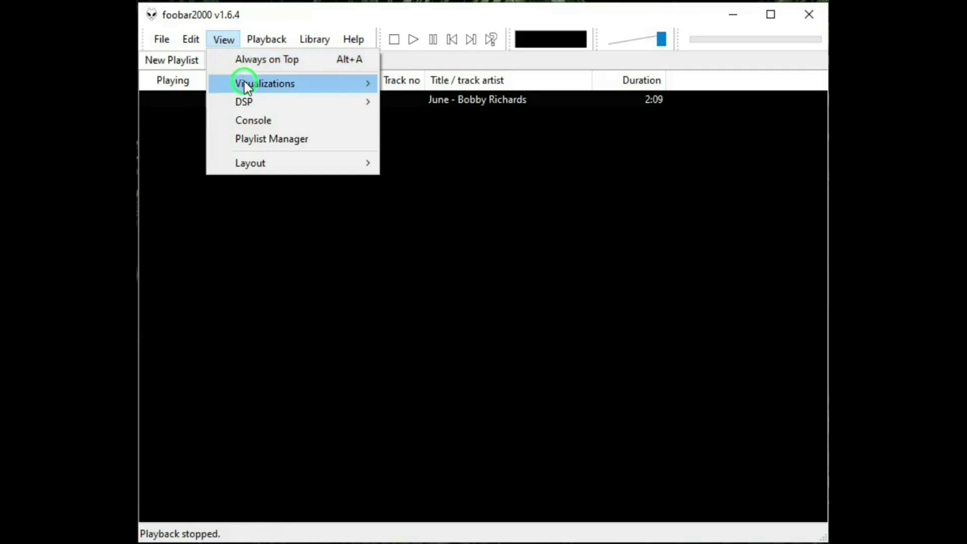
pyautogui.moveTo(247, 87)
pyautogui.click(330, 86)
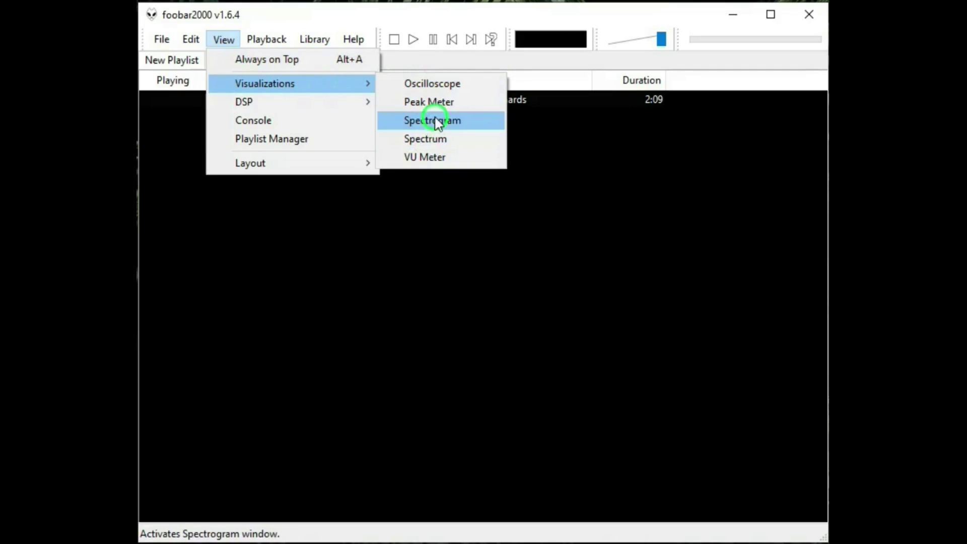
pyautogui.click(483, 220)
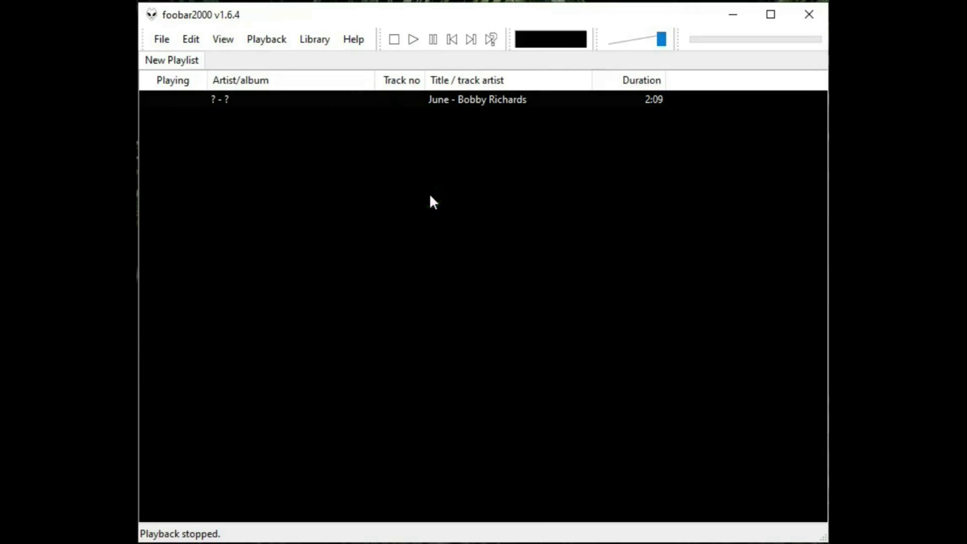
# Step: Start playing the track June and view it in the Oscilloscope visualization, closing that window when done
pyautogui.click(412, 39)
pyautogui.click(218, 52)
pyautogui.click(224, 39)
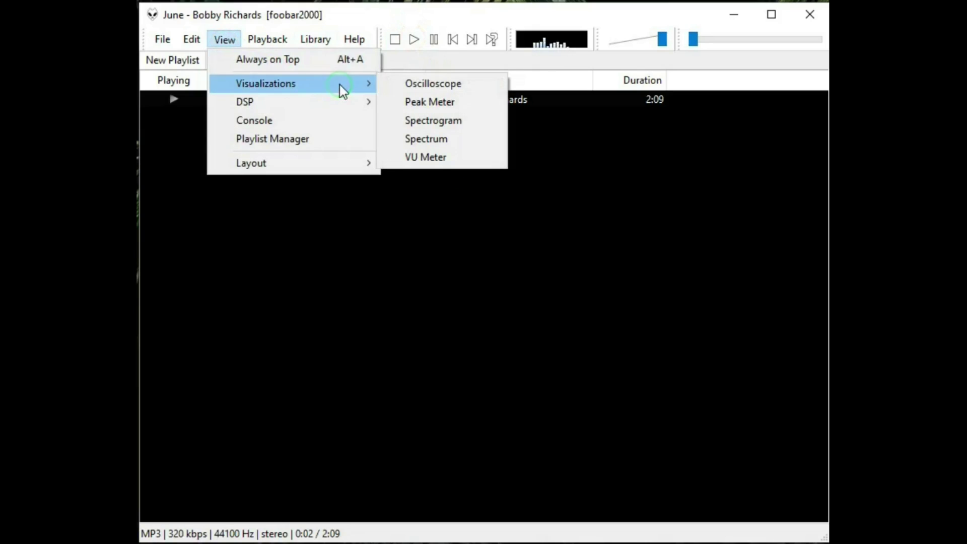
pyautogui.click(446, 84)
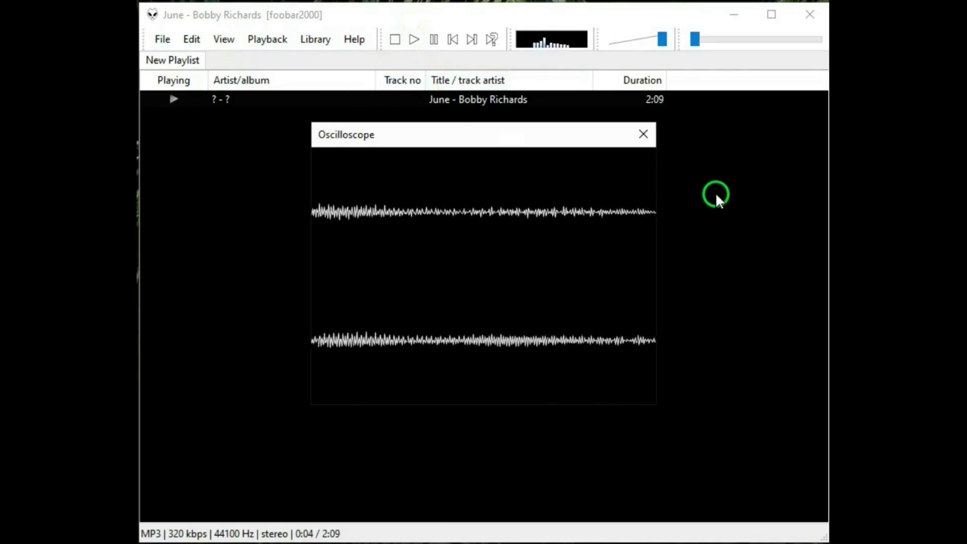
pyautogui.click(645, 134)
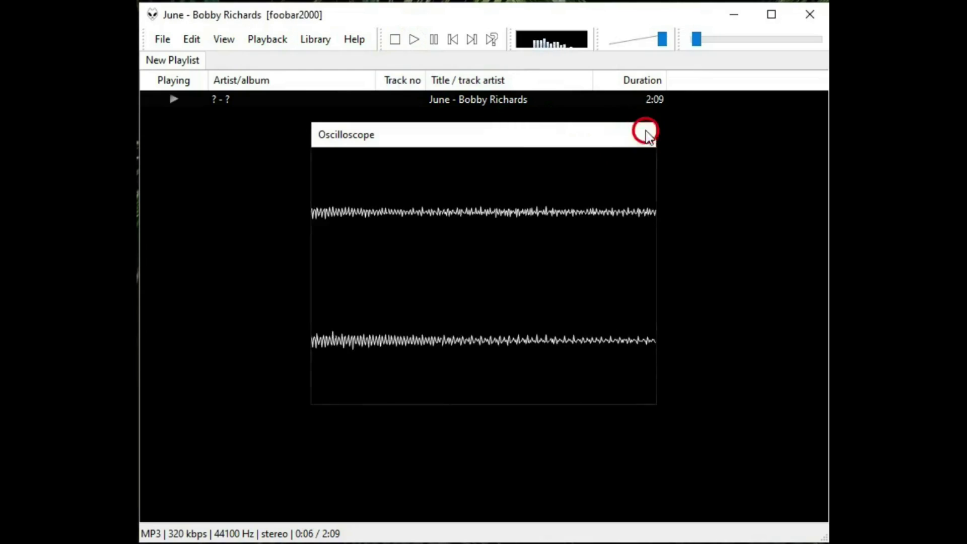
# Step: View the playing track in the Peak Meter visualization and close its window
pyautogui.click(226, 39)
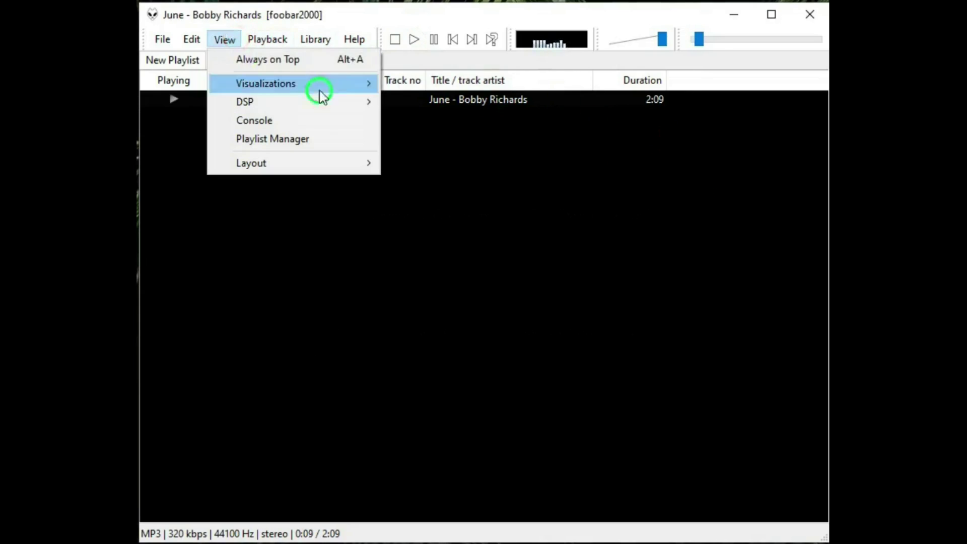
pyautogui.moveTo(322, 94)
pyautogui.click(443, 99)
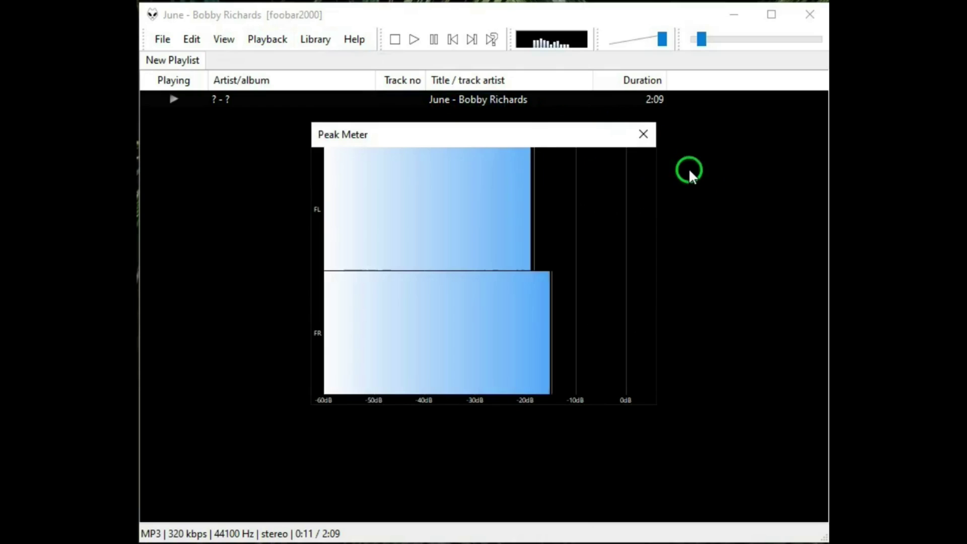
pyautogui.click(647, 135)
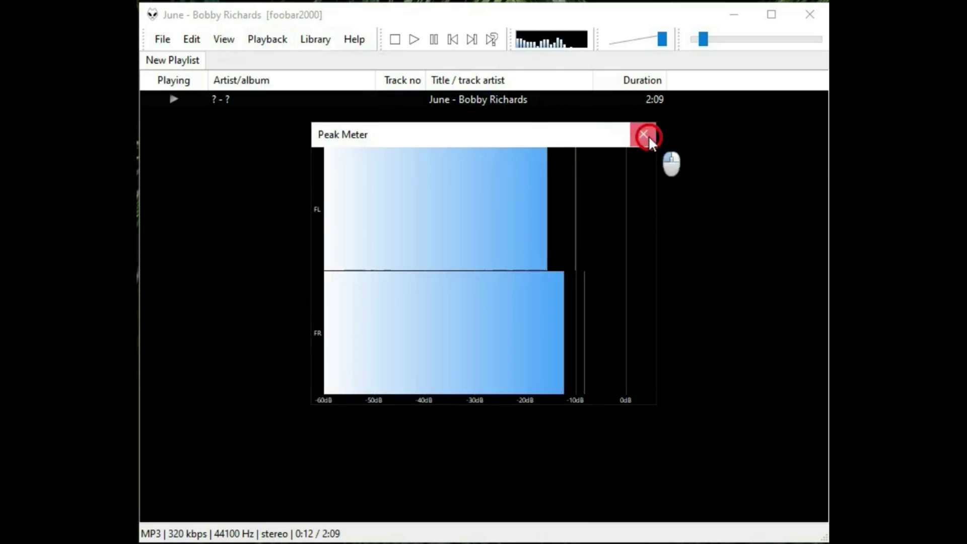
# Step: View the playing track in the Spectrogram visualization and close its window
pyautogui.click(224, 39)
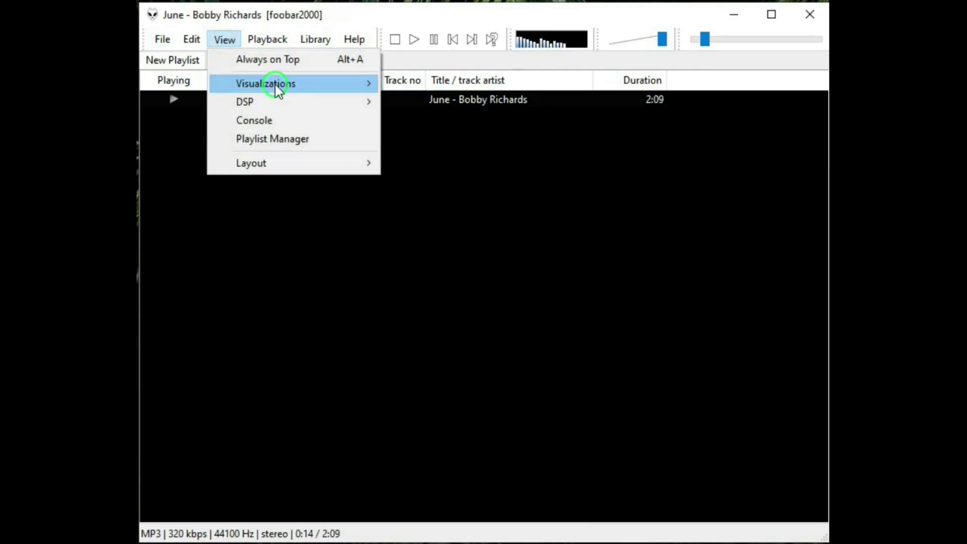
pyautogui.moveTo(279, 85)
pyautogui.click(432, 121)
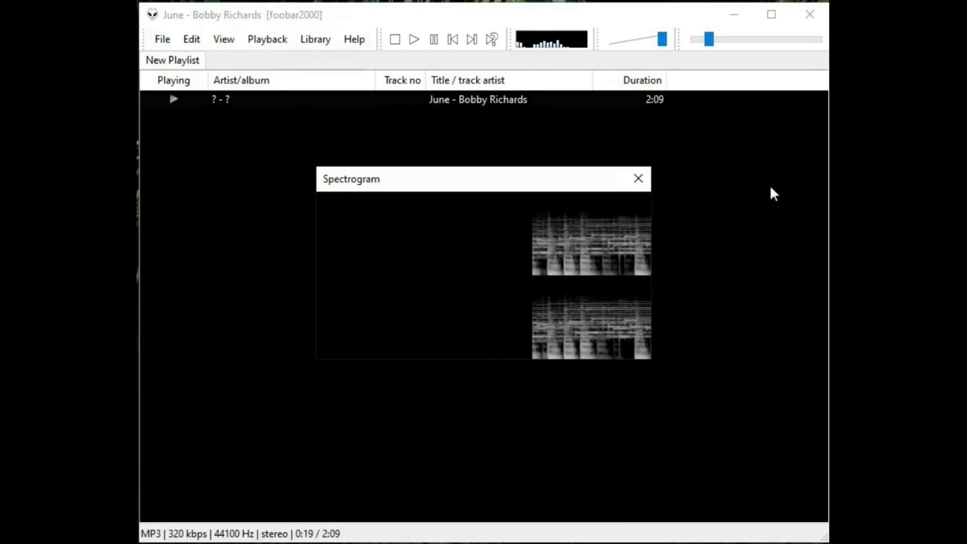
pyautogui.click(638, 178)
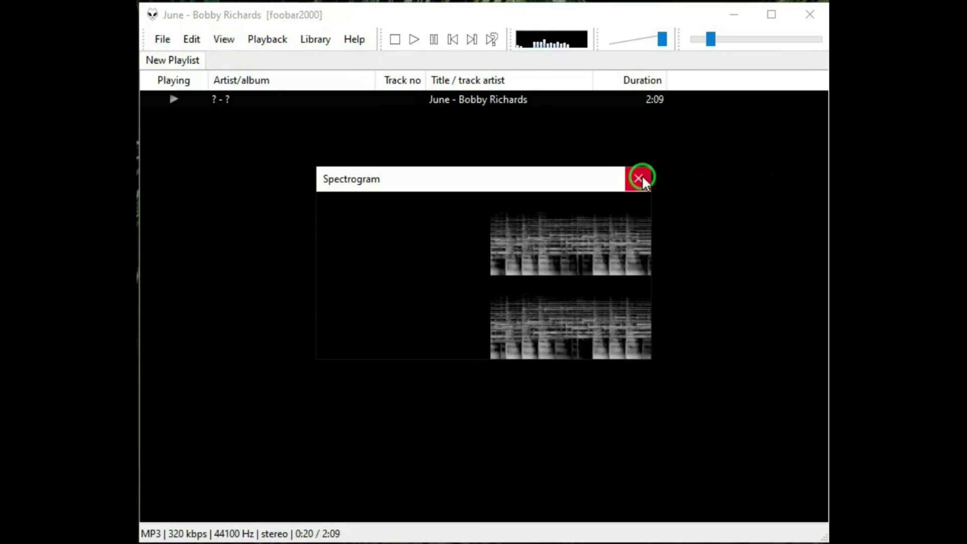
# Step: View the playing track in the Spectrum visualization and close its window
pyautogui.click(228, 41)
pyautogui.moveTo(356, 93)
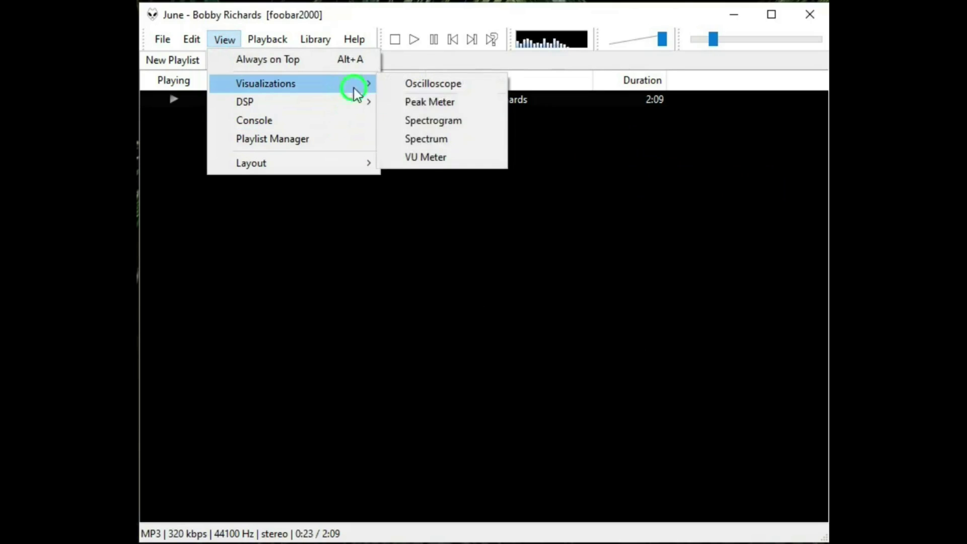
pyautogui.click(418, 140)
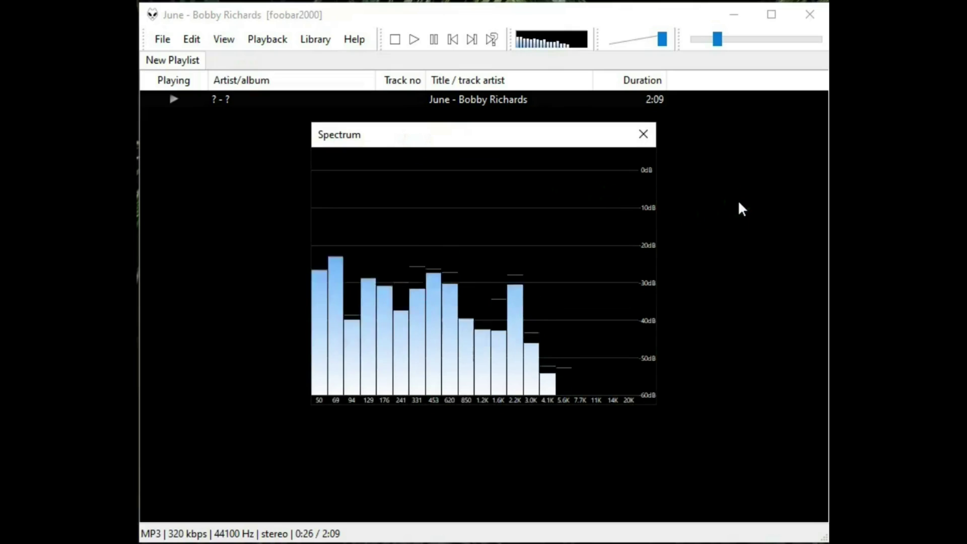
pyautogui.click(644, 135)
# Step: View the playing track in the VU Meter visualization, close its window and stop playback
pyautogui.click(225, 42)
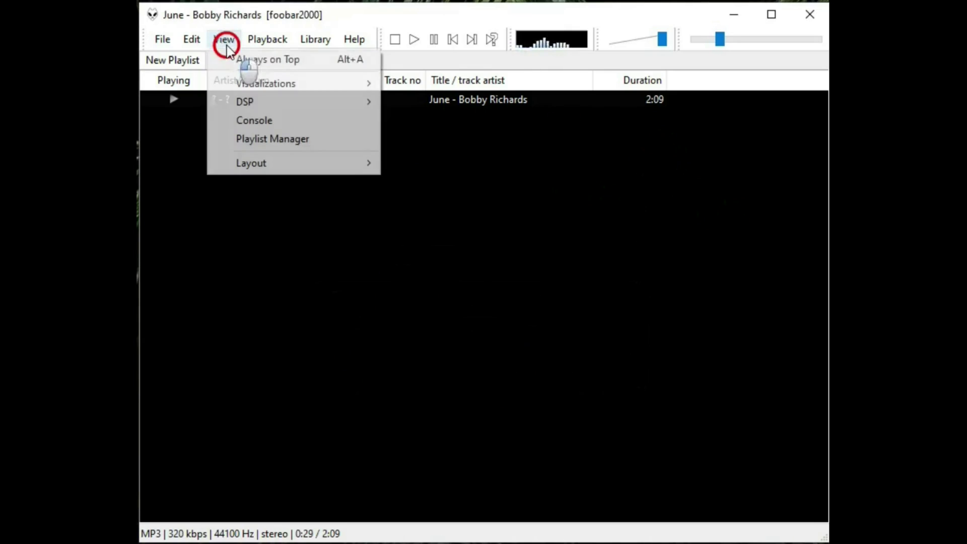
pyautogui.moveTo(339, 86)
pyautogui.click(433, 166)
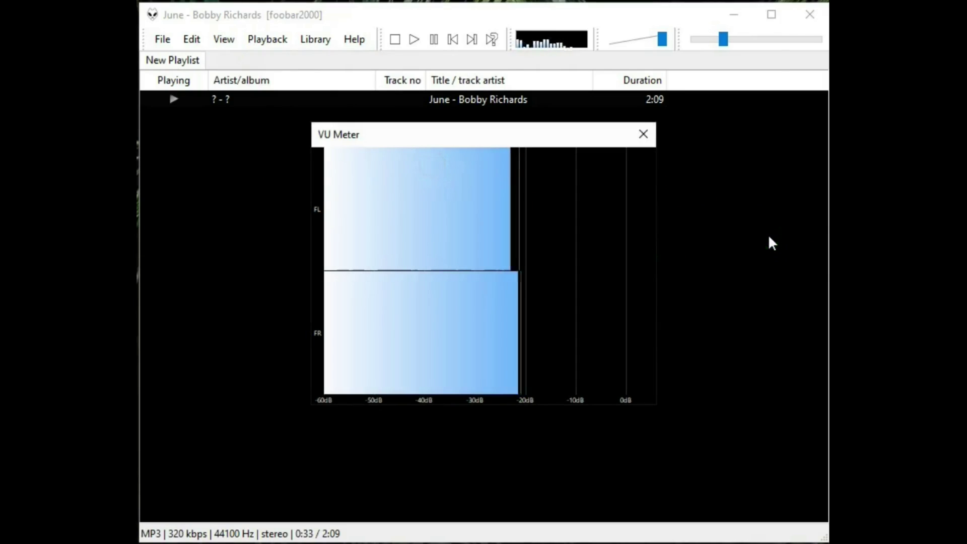
pyautogui.click(643, 135)
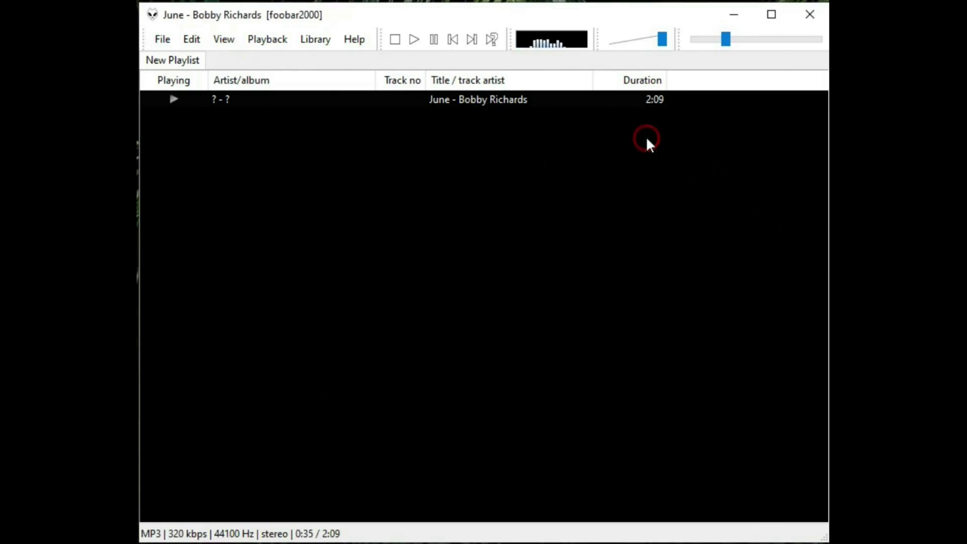
pyautogui.click(395, 40)
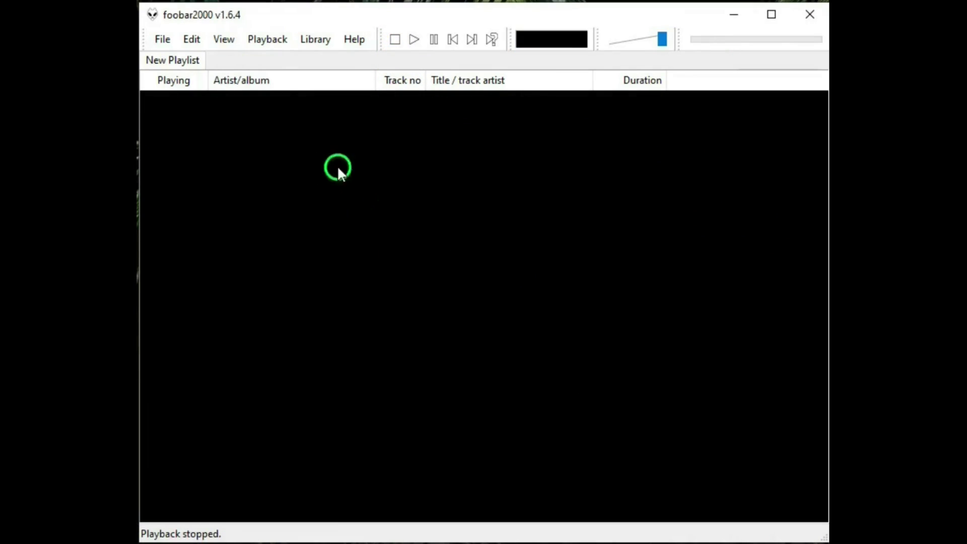
# Step: Open the DSP Equalizer to look over its frequency bands and preset options, and close it
pyautogui.click(224, 40)
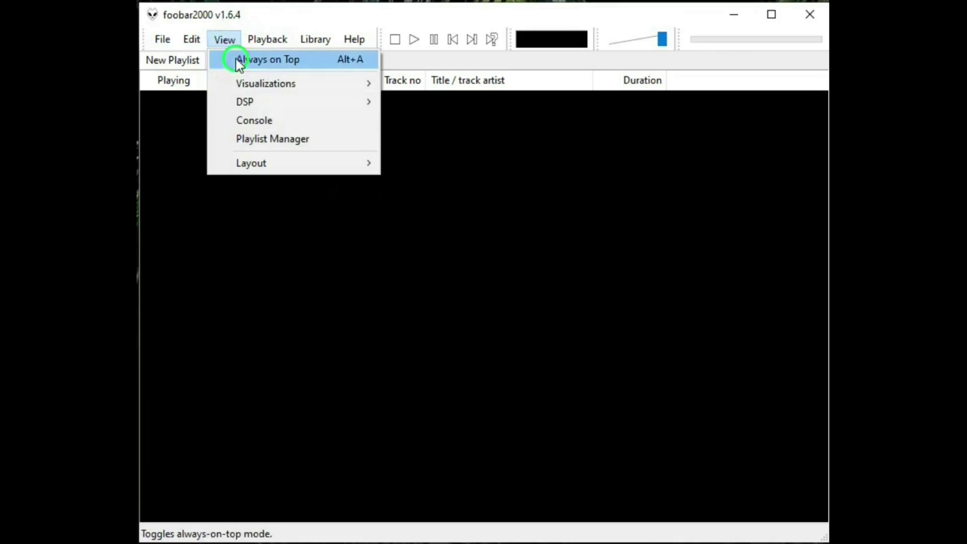
pyautogui.moveTo(248, 103)
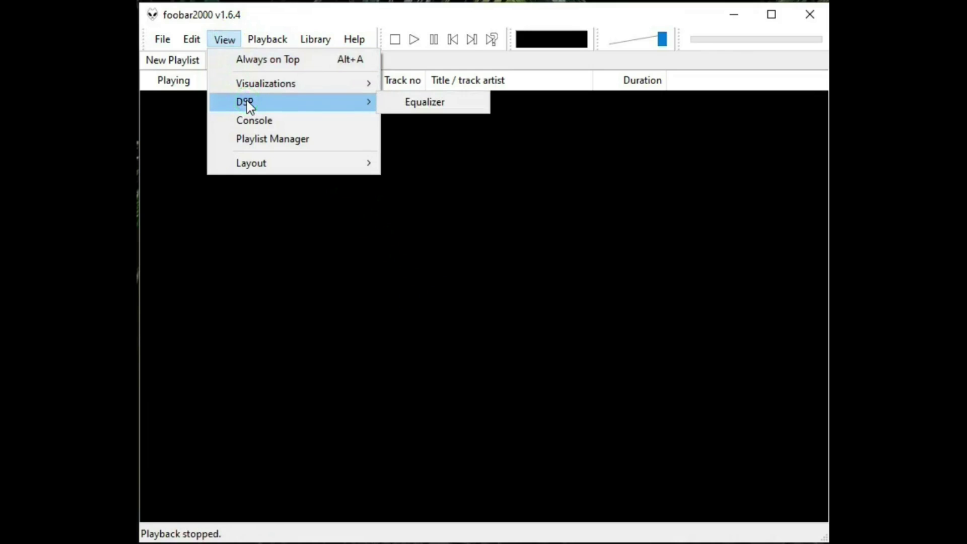
pyautogui.click(432, 109)
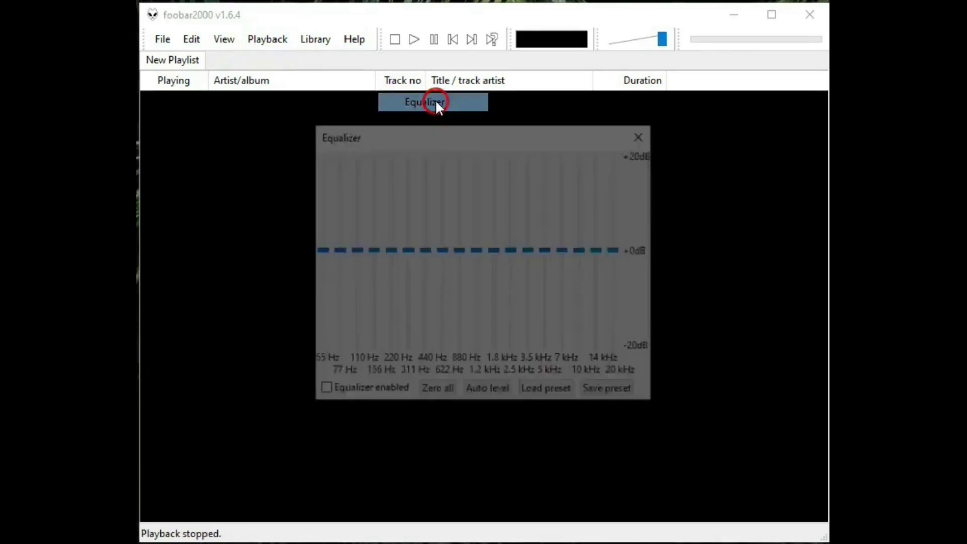
pyautogui.click(591, 135)
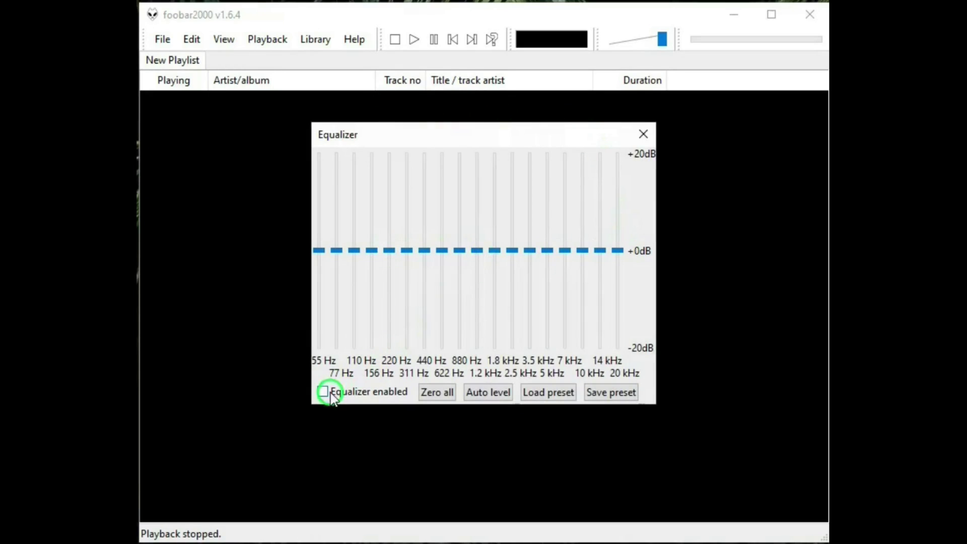
pyautogui.click(643, 134)
# Step: Open the Console to view its log and close it again
pyautogui.click(225, 39)
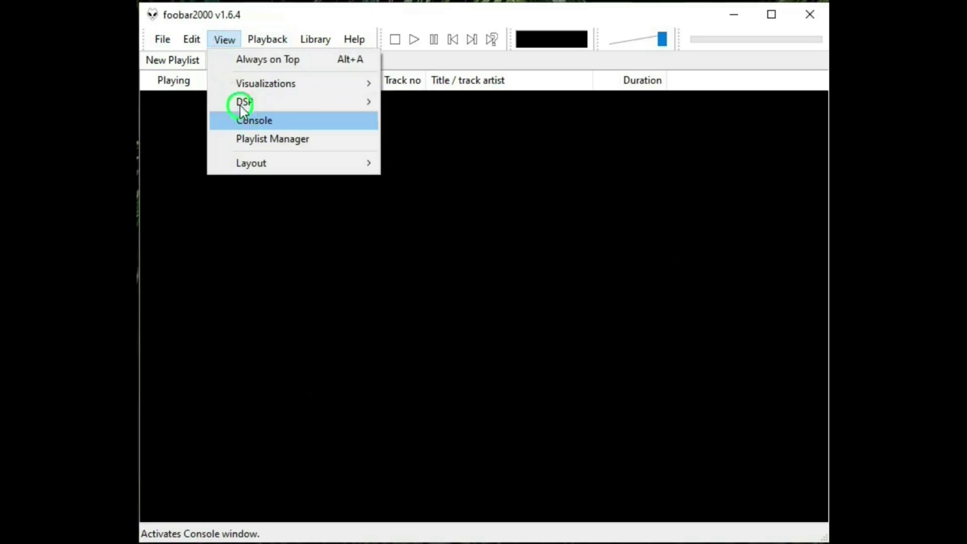
pyautogui.click(247, 120)
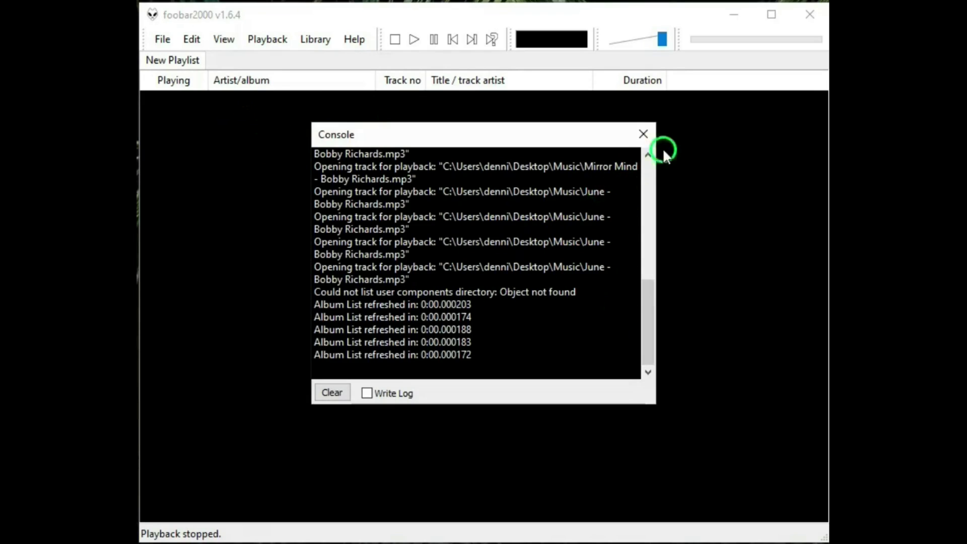
pyautogui.click(642, 134)
# Step: In the layout's Quick setup, preview the album list layouts with properties and select the Simple Playlist + Tabs main layout
pyautogui.click(223, 39)
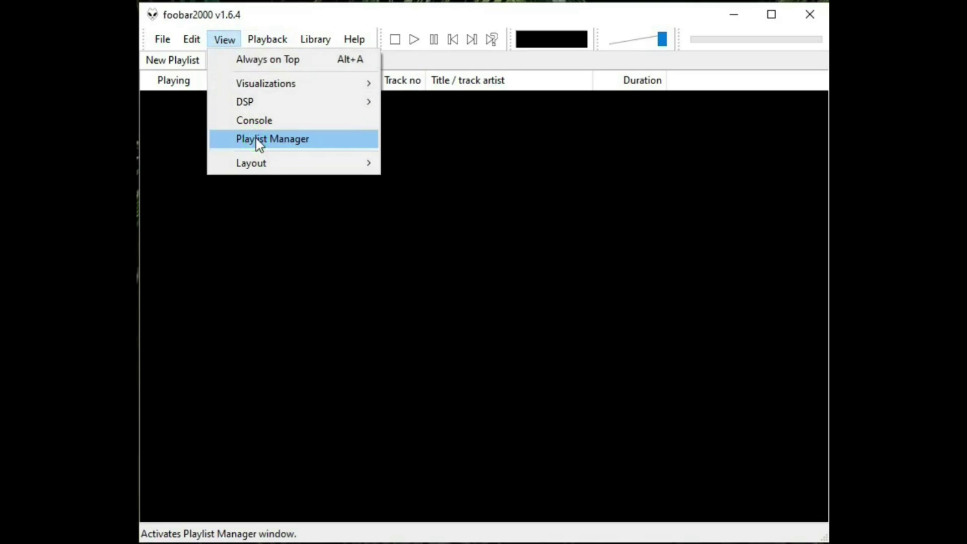
pyautogui.moveTo(255, 167)
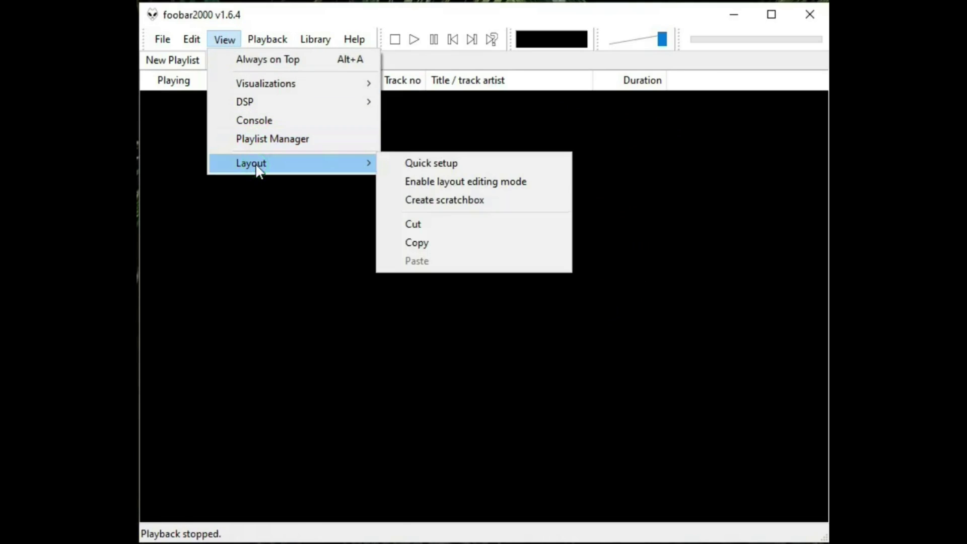
pyautogui.click(416, 163)
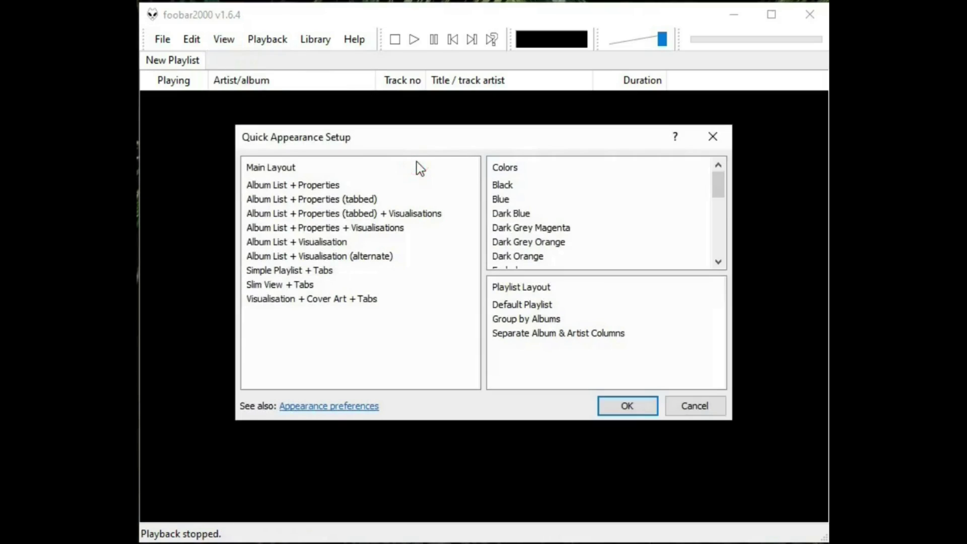
pyautogui.click(314, 185)
pyautogui.click(313, 199)
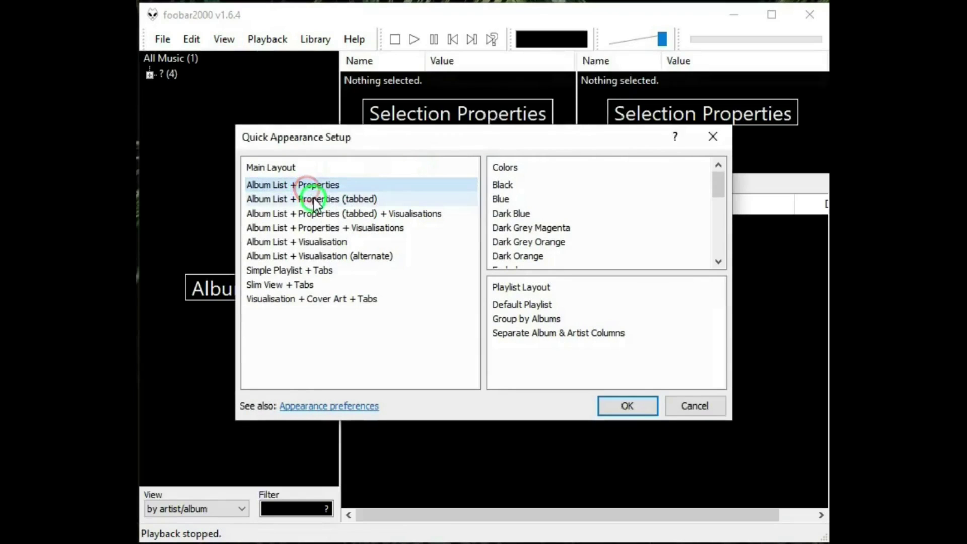
pyautogui.click(317, 271)
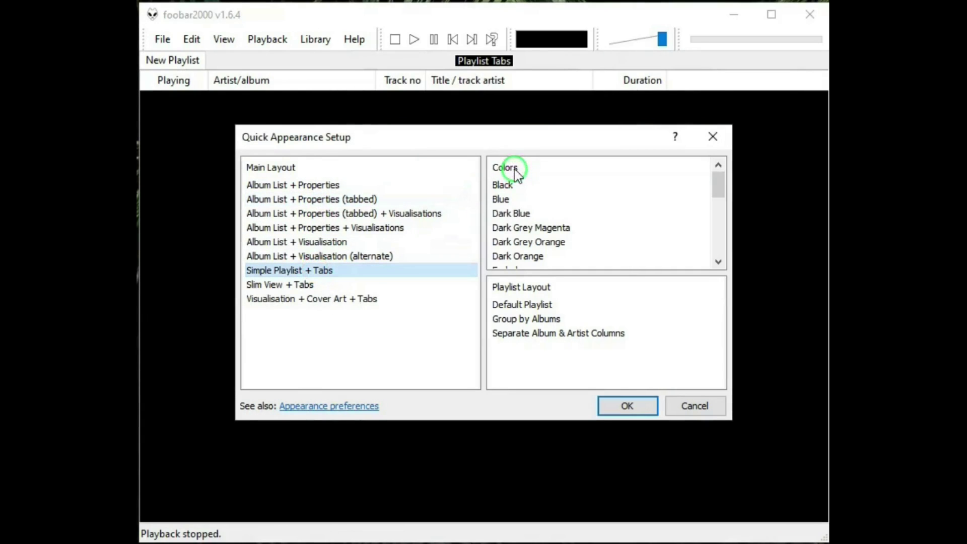
# Step: Preview the Blue, Dark Blue and Dark Grey Magenta colors, select Black, look through the remaining color schemes and accept the appearance setup
pyautogui.click(508, 186)
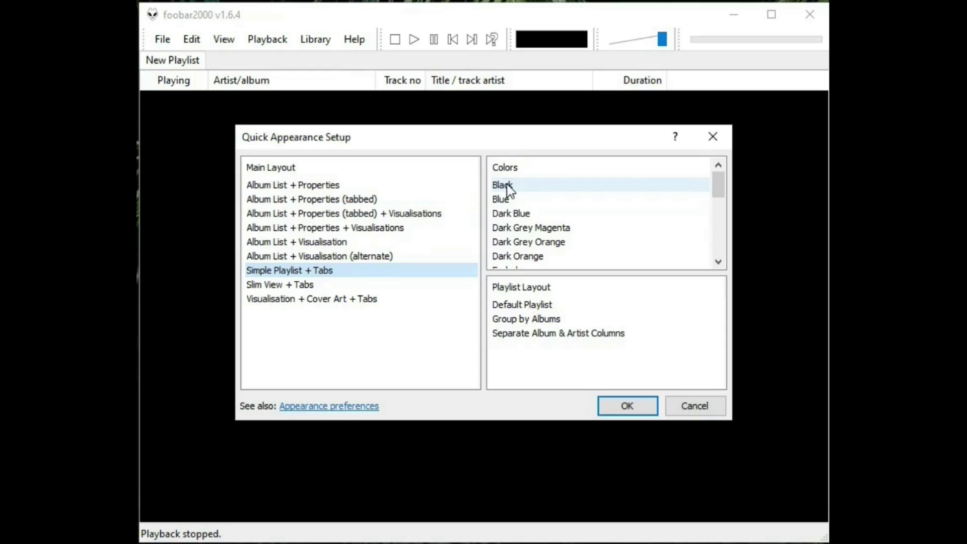
pyautogui.click(502, 199)
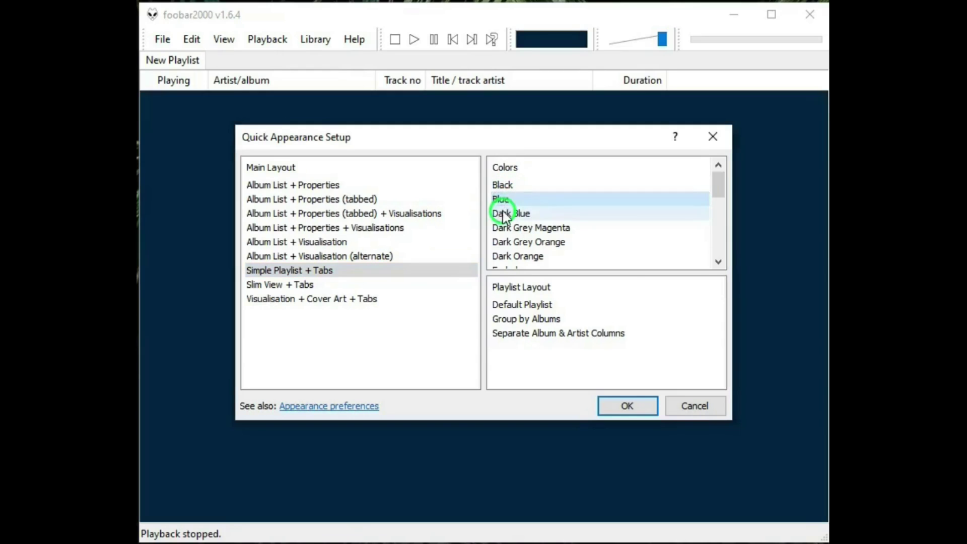
pyautogui.click(502, 213)
pyautogui.click(504, 227)
pyautogui.click(508, 186)
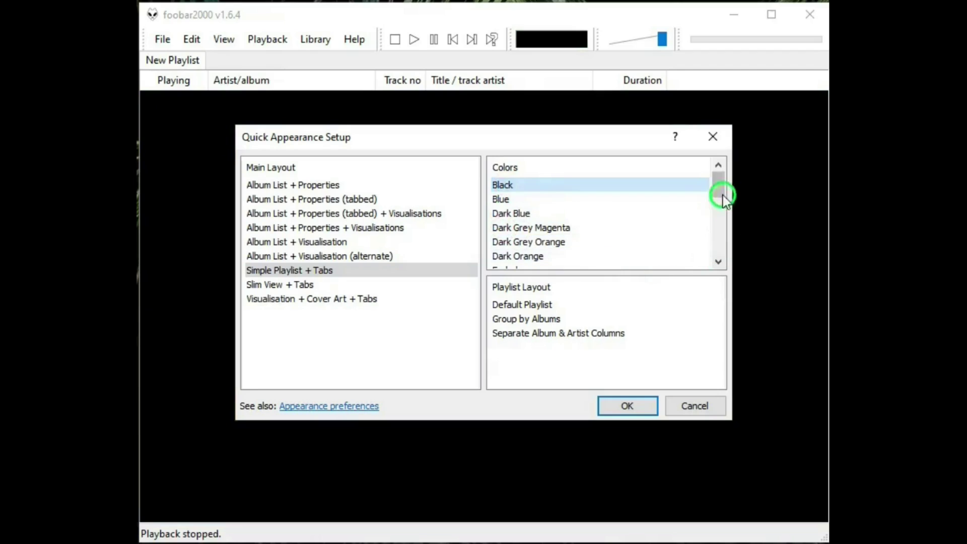
pyautogui.moveTo(722, 196); pyautogui.dragTo(716, 254)
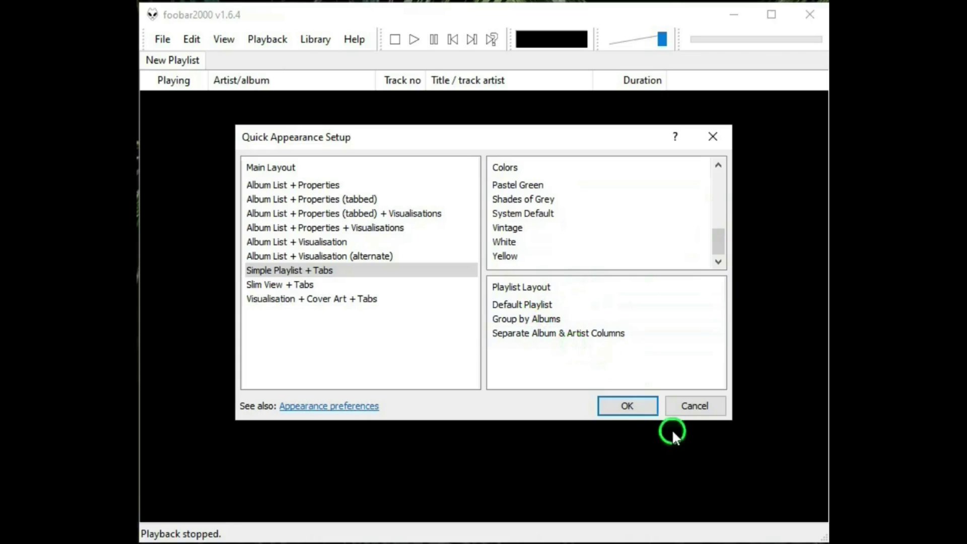
pyautogui.click(631, 409)
# Step: Review the layout commands for layout editing mode, creating a scratchbox, and cutting, copying and pasting the layout
pyautogui.click(231, 45)
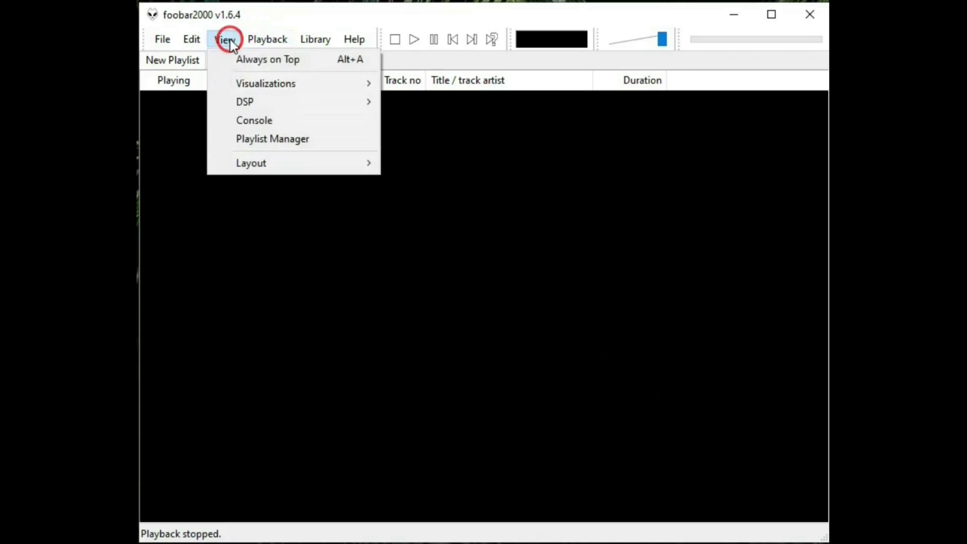
pyautogui.moveTo(299, 169)
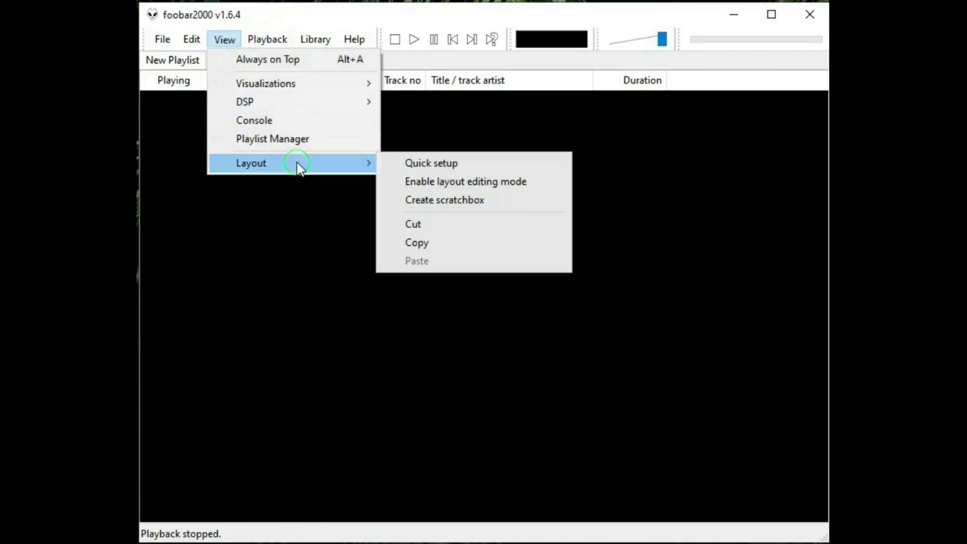
pyautogui.click(455, 185)
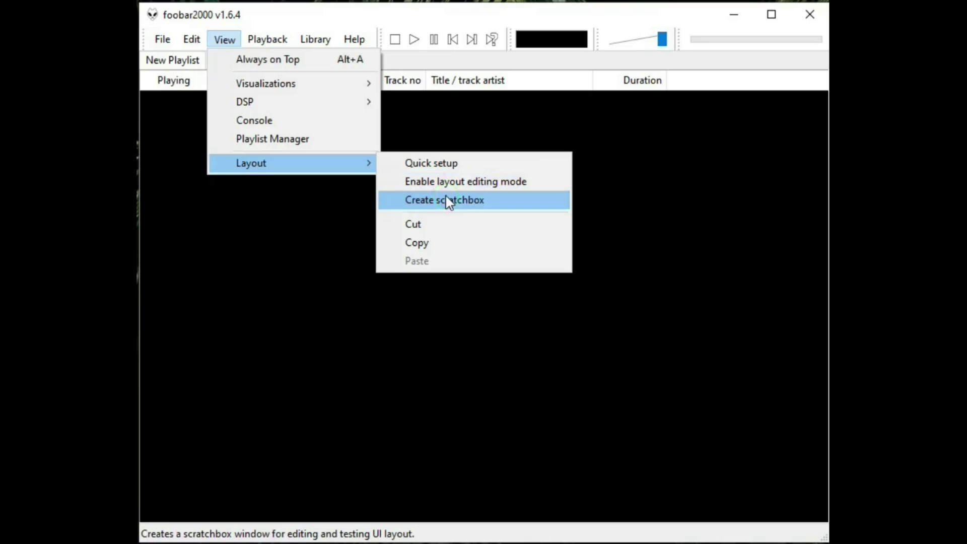
pyautogui.click(446, 198)
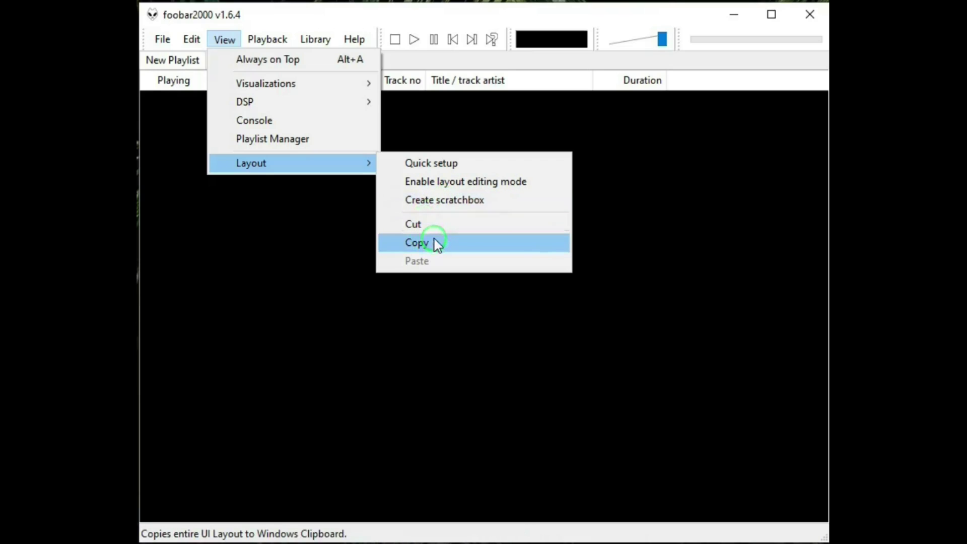
pyautogui.click(487, 333)
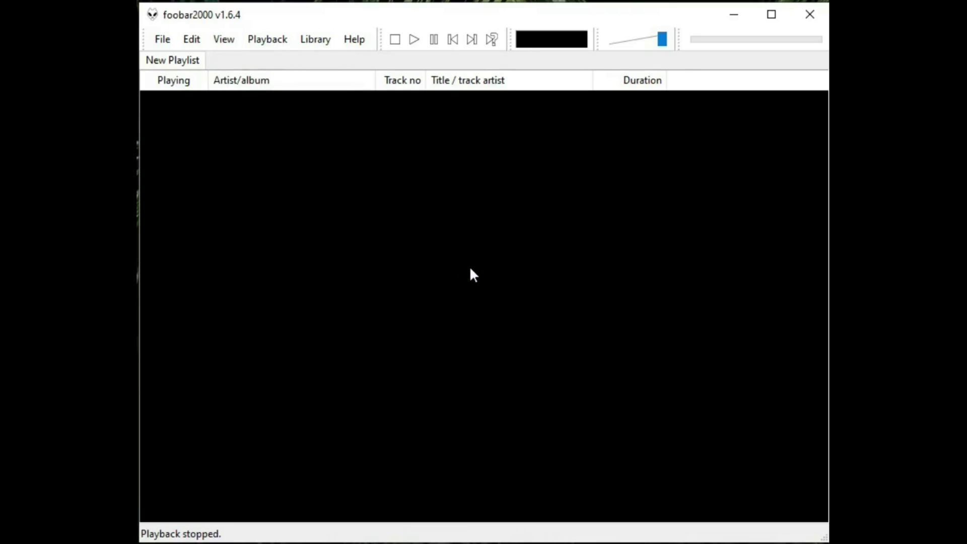
# Step: Review the playback commands, including Random, Order, Stop after current, Playback follows cursor and Cursor follows playback
pyautogui.click(271, 38)
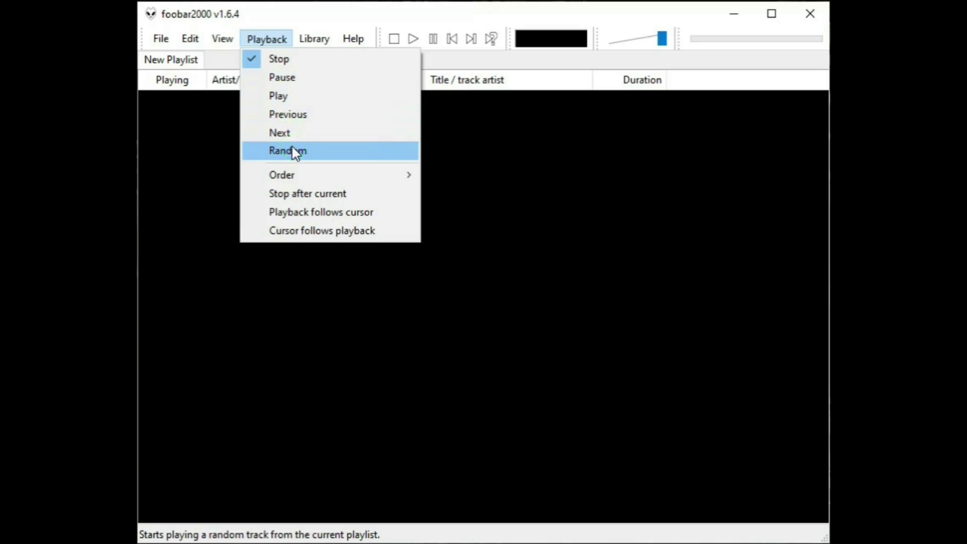
pyautogui.moveTo(325, 181)
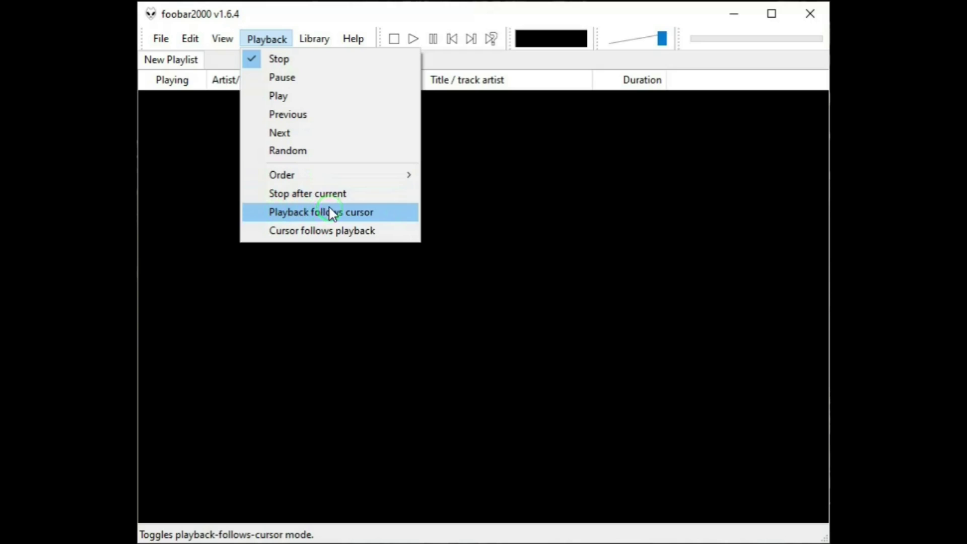
pyautogui.click(368, 232)
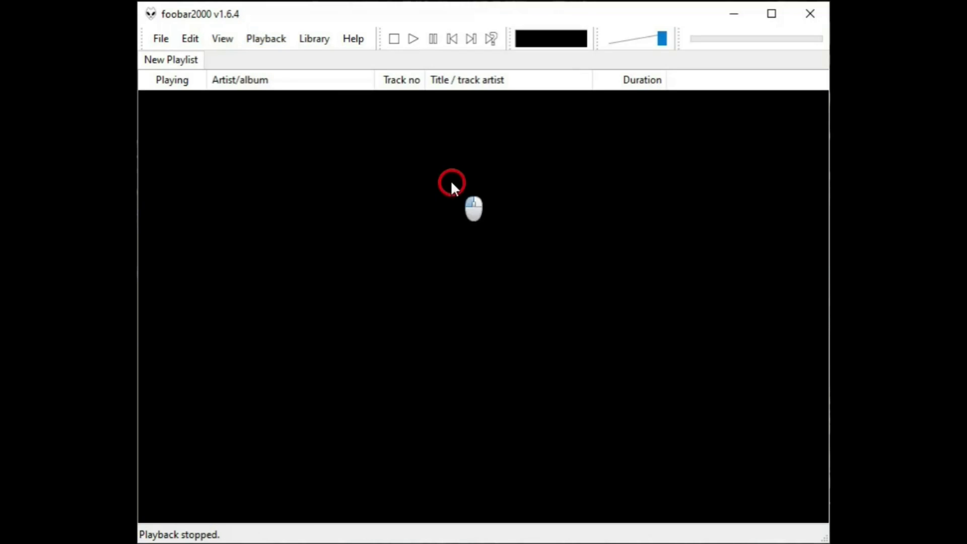
# Step: Open the library's Album List window to examine its music folders
pyautogui.click(314, 40)
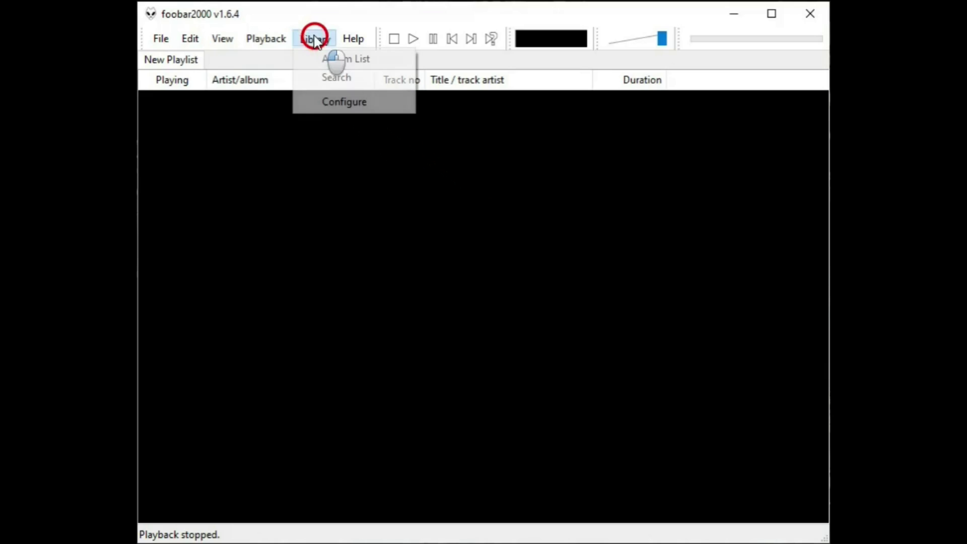
pyautogui.click(324, 60)
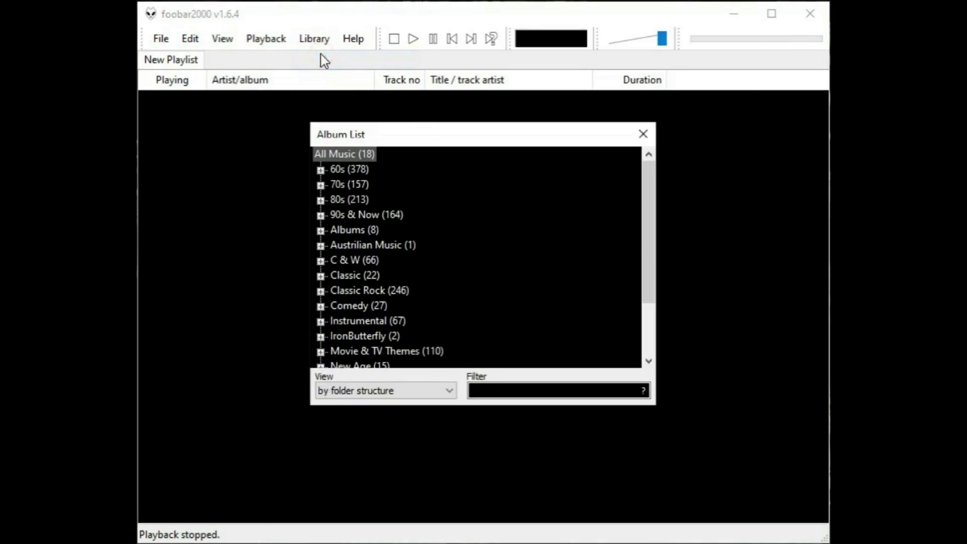
pyautogui.moveTo(548, 173); pyautogui.dragTo(518, 146)
pyautogui.click(499, 138)
pyautogui.click(496, 139)
# Step: Switch the Album List view to by album and on to by artist, check the filter field and close the window
pyautogui.click(452, 390)
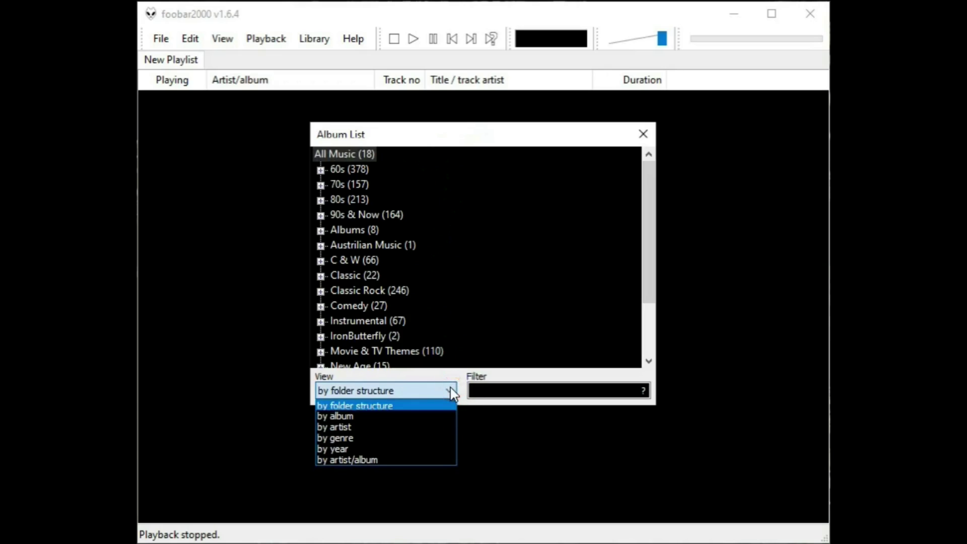
pyautogui.click(347, 415)
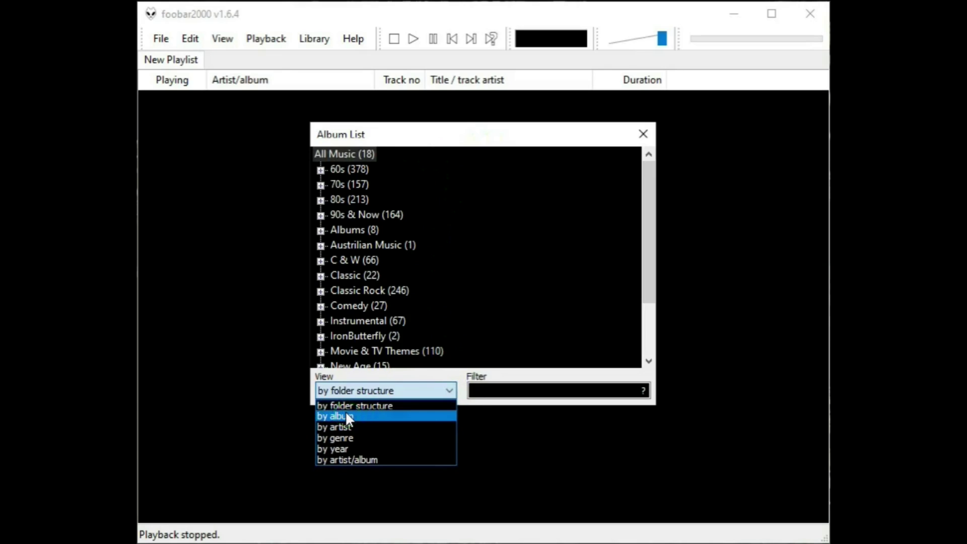
pyautogui.click(436, 391)
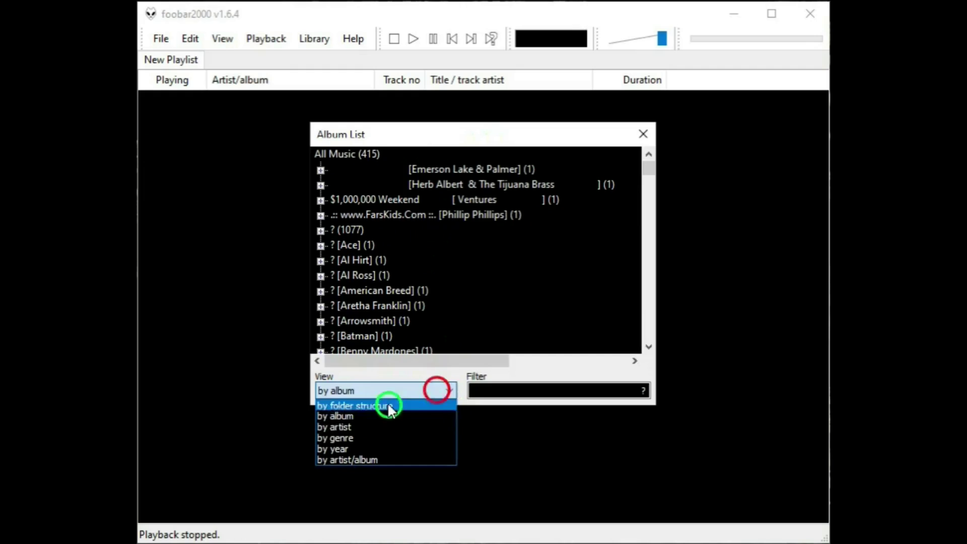
pyautogui.click(332, 426)
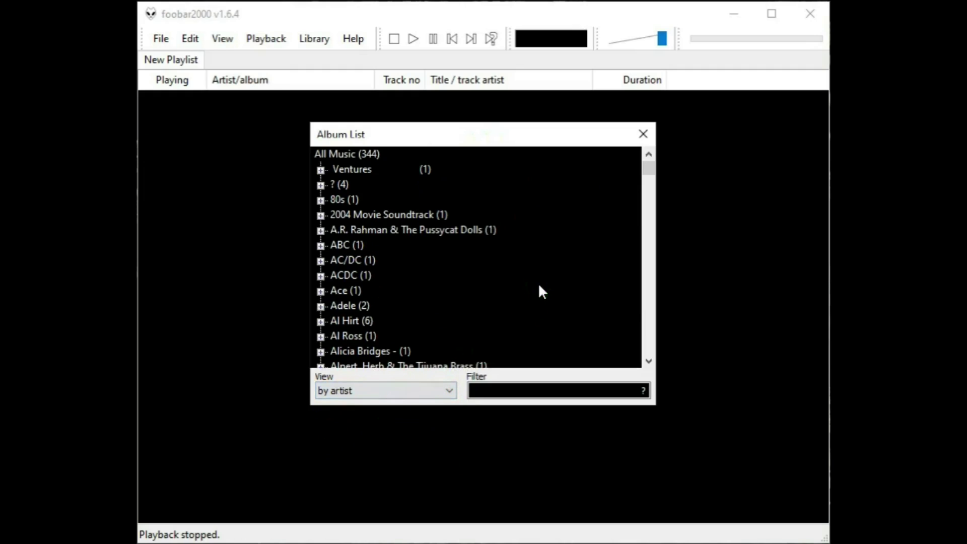
pyautogui.click(547, 389)
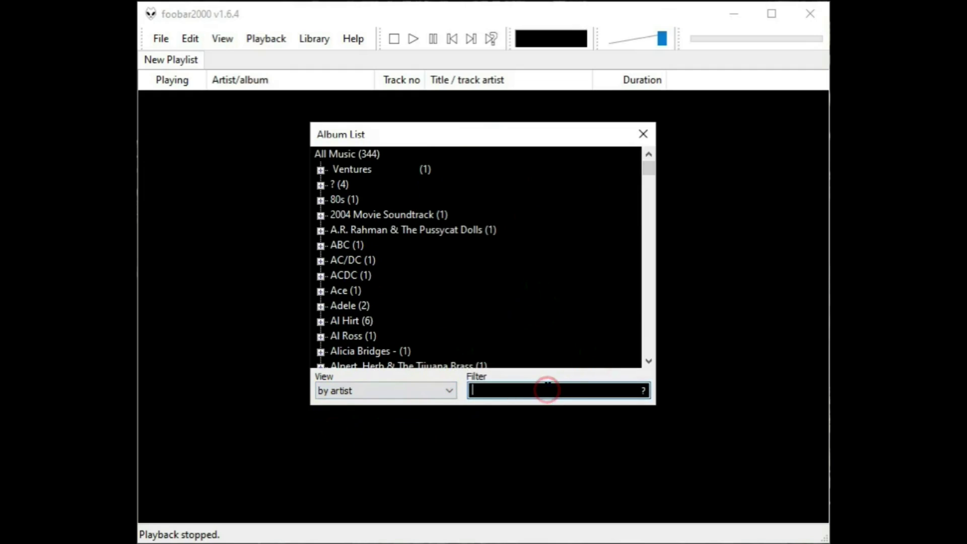
pyautogui.click(561, 278)
pyautogui.click(642, 133)
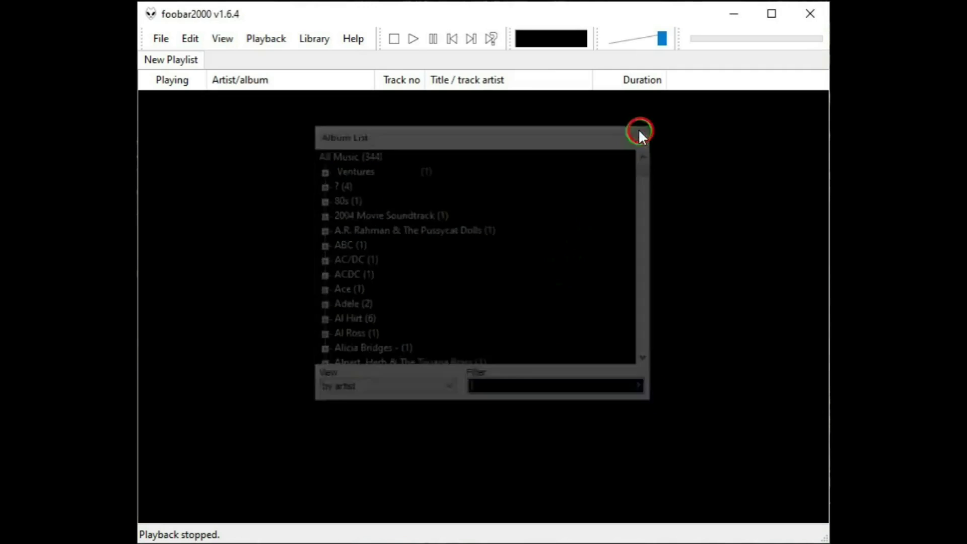
# Step: Search the media library for "beatles", then close the search window
pyautogui.click(322, 40)
pyautogui.click(329, 78)
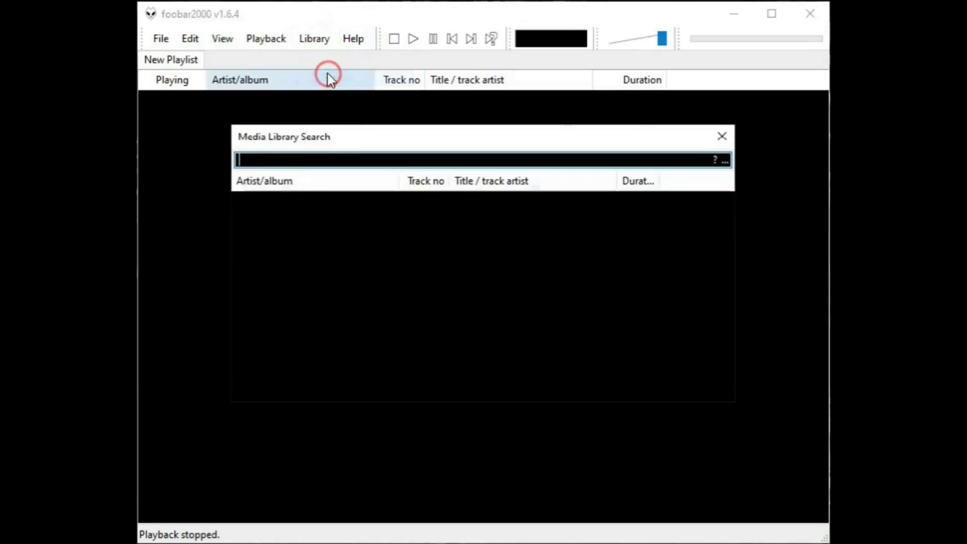
pyautogui.click(270, 158)
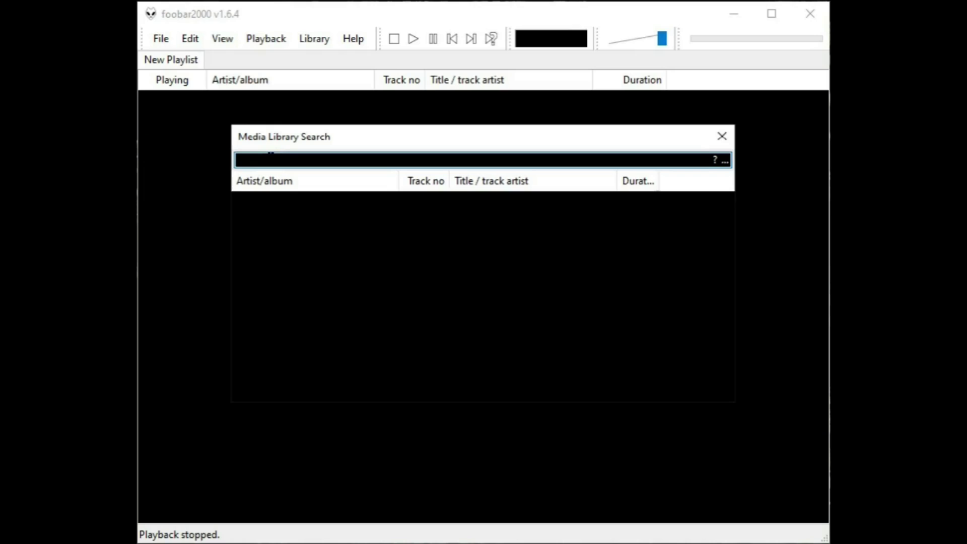
pyautogui.write('be')
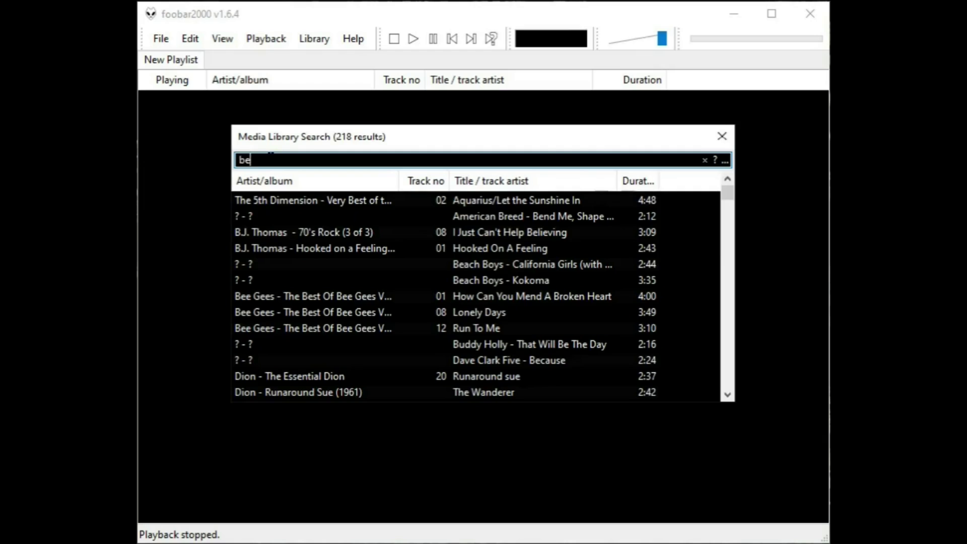
pyautogui.write('atles')
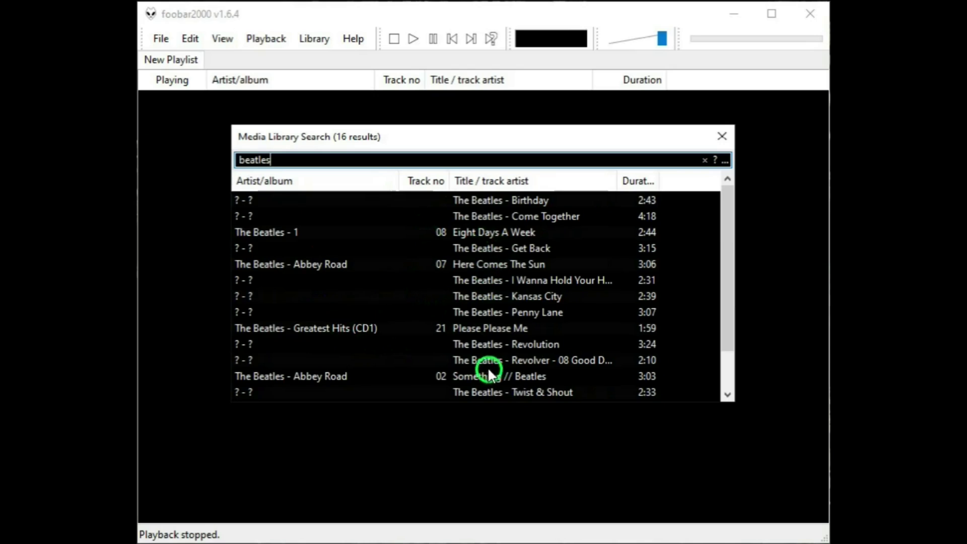
pyautogui.click(723, 136)
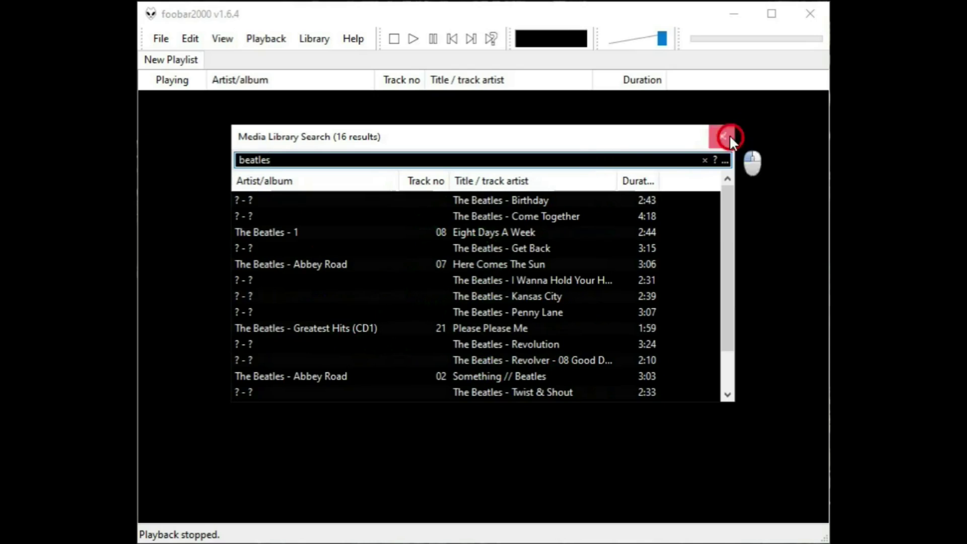
# Step: Open the library configuration to examine the music folders, file types and installed viewers, then close it
pyautogui.click(316, 40)
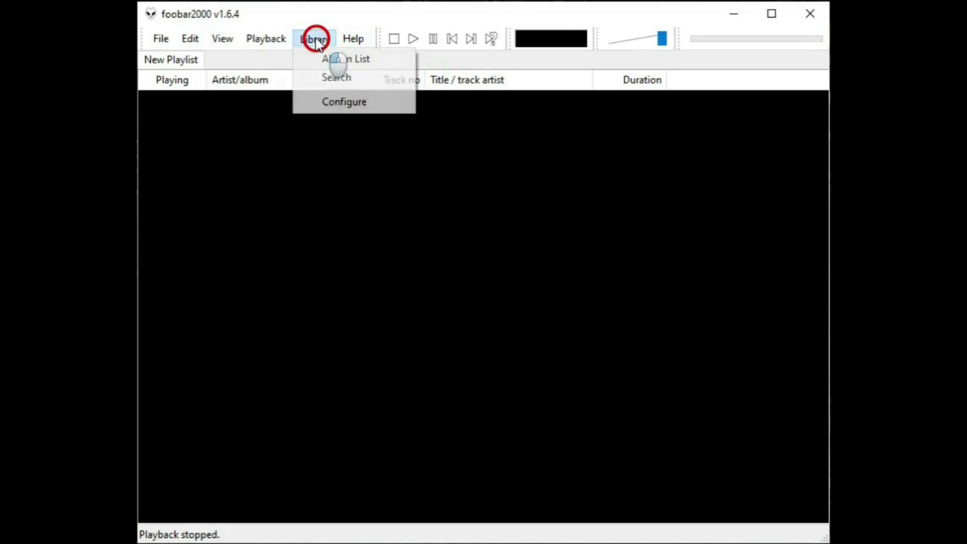
pyautogui.click(342, 102)
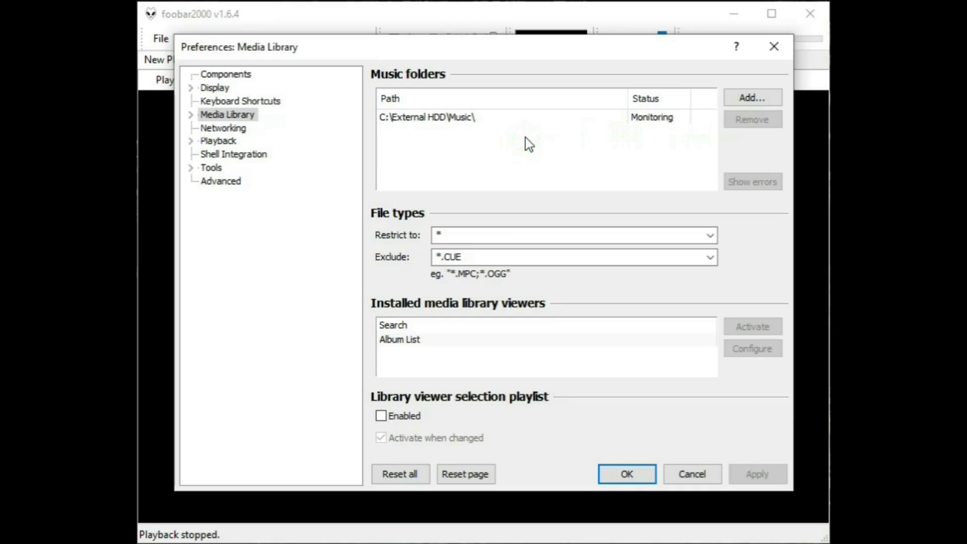
pyautogui.press('Escape')
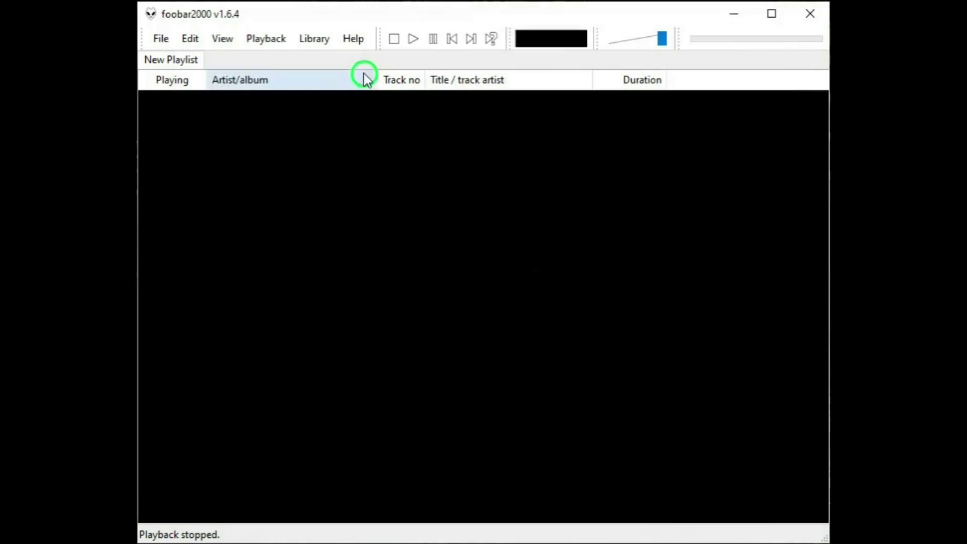
# Step: Review the help commands, including the version and component update checks and Frequently asked questions
pyautogui.click(354, 40)
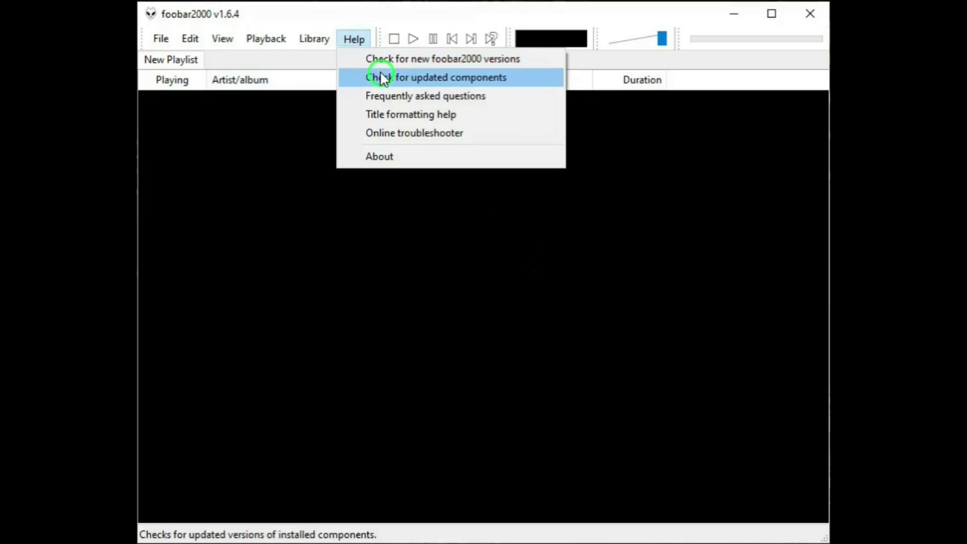
pyautogui.click(386, 99)
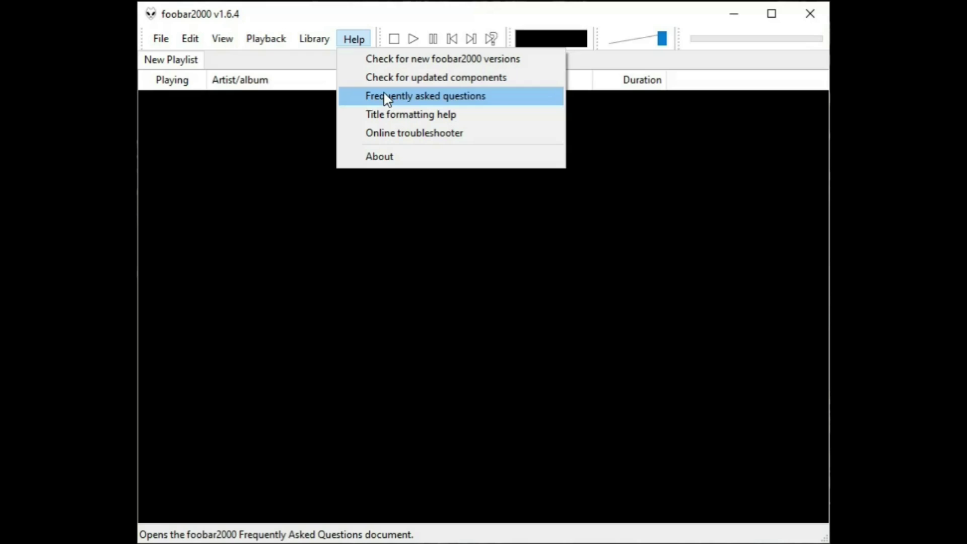
pyautogui.click(289, 169)
# Step: Open Preferences and examine the list of installed components
pyautogui.click(160, 39)
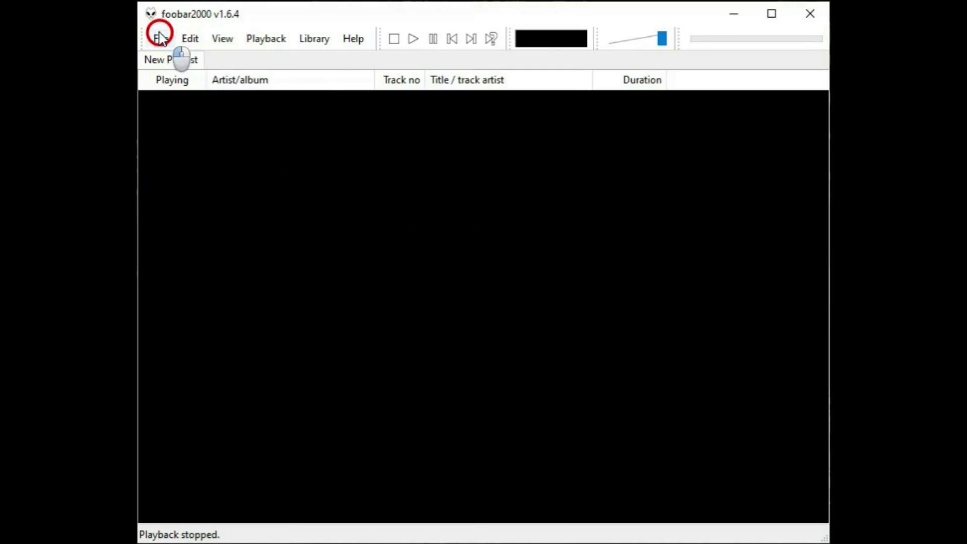
pyautogui.click(206, 224)
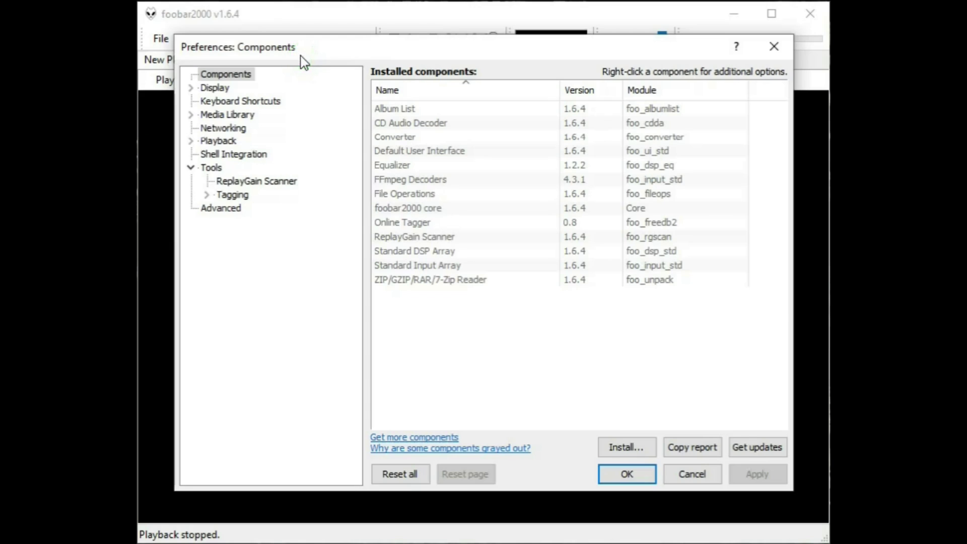
pyautogui.click(249, 72)
# Step: Examine the Display preferences together with their Context Menu and Default User Interface subpages
pyautogui.click(204, 88)
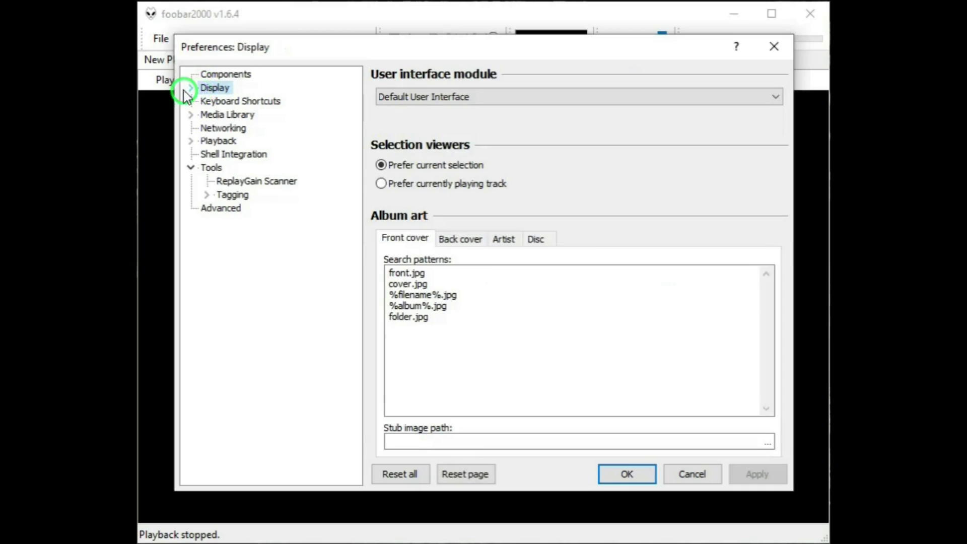
pyautogui.click(191, 88)
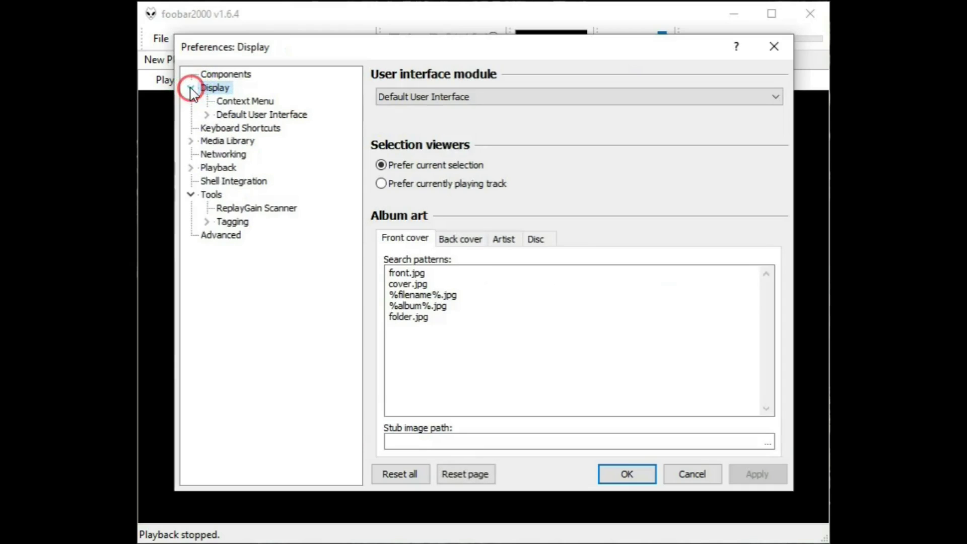
pyautogui.click(229, 101)
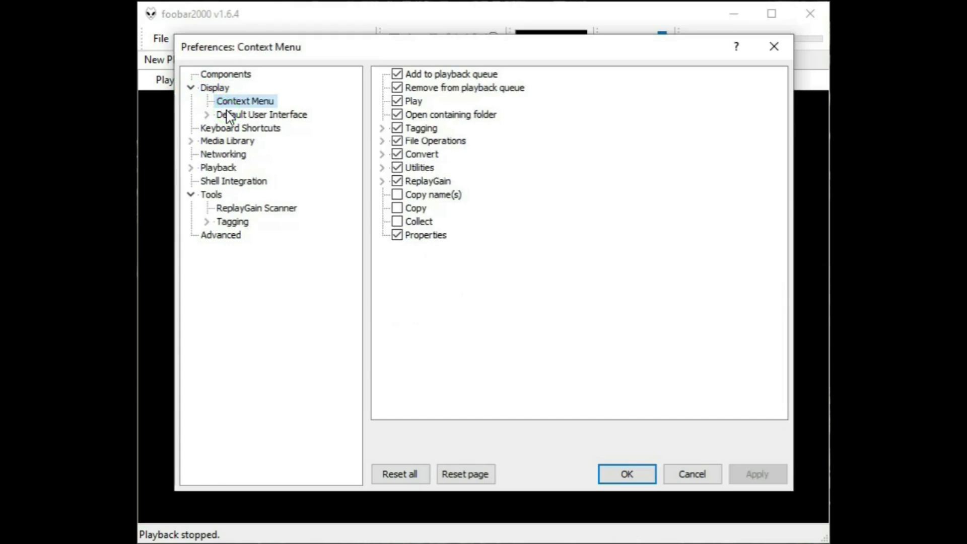
pyautogui.click(253, 115)
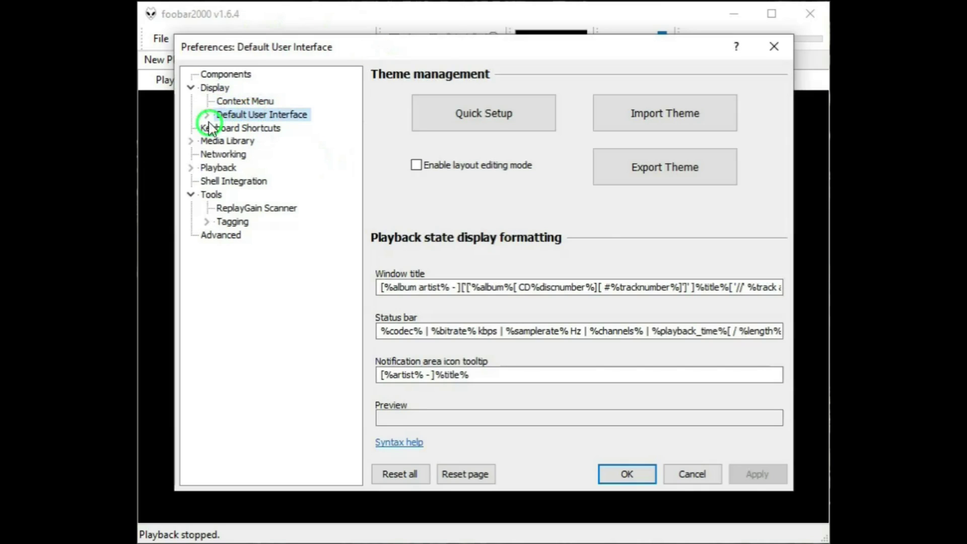
pyautogui.click(190, 88)
# Step: Review the Keyboard Shortcuts, Media Library, Album List and Networking preferences pages
pyautogui.click(212, 103)
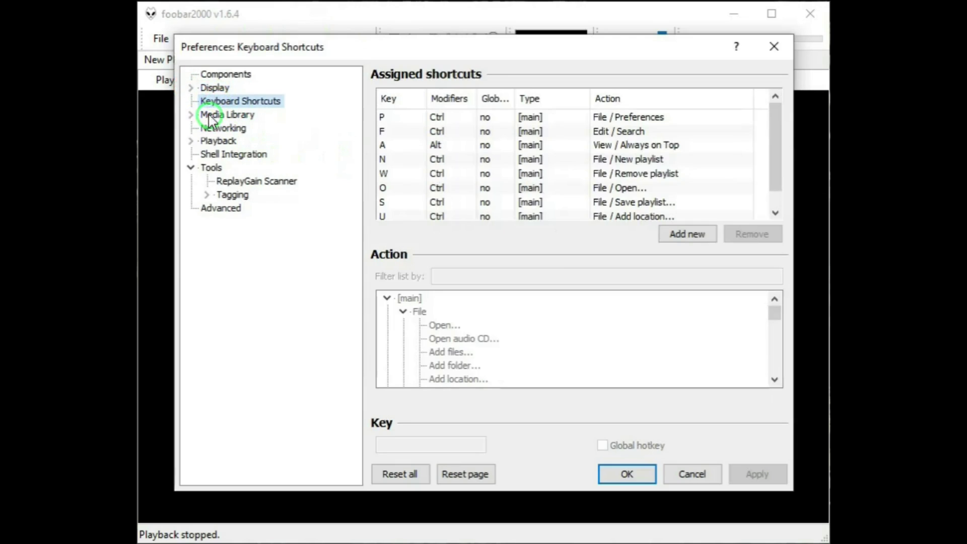
pyautogui.click(206, 116)
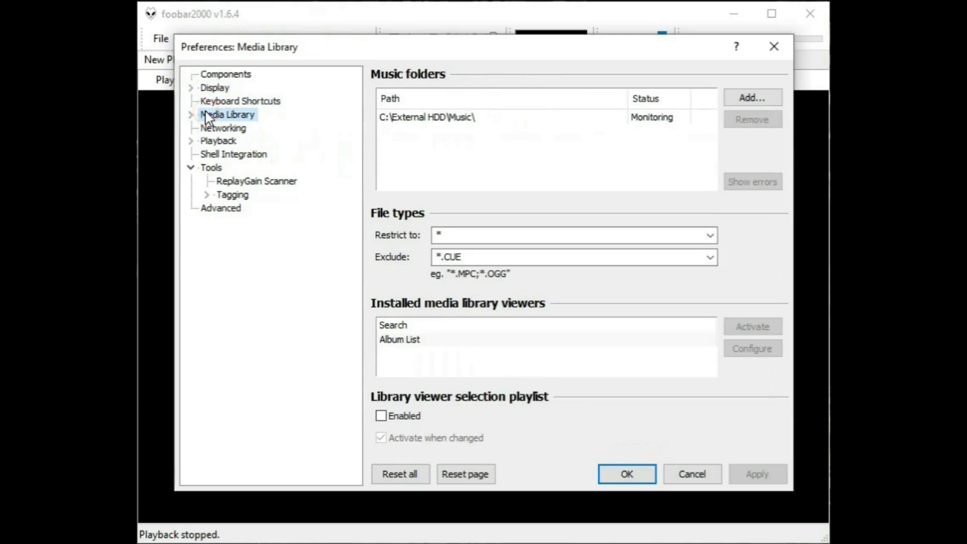
pyautogui.click(191, 115)
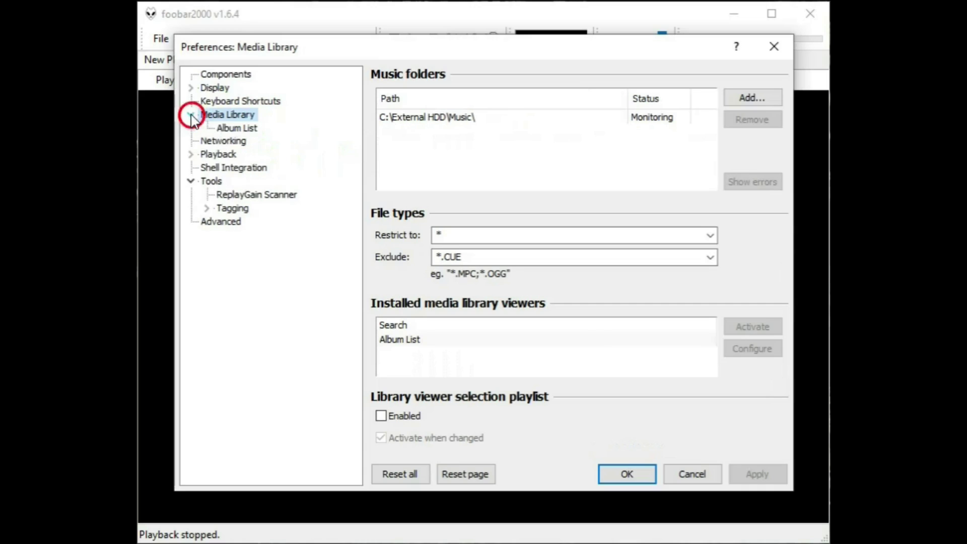
pyautogui.click(236, 129)
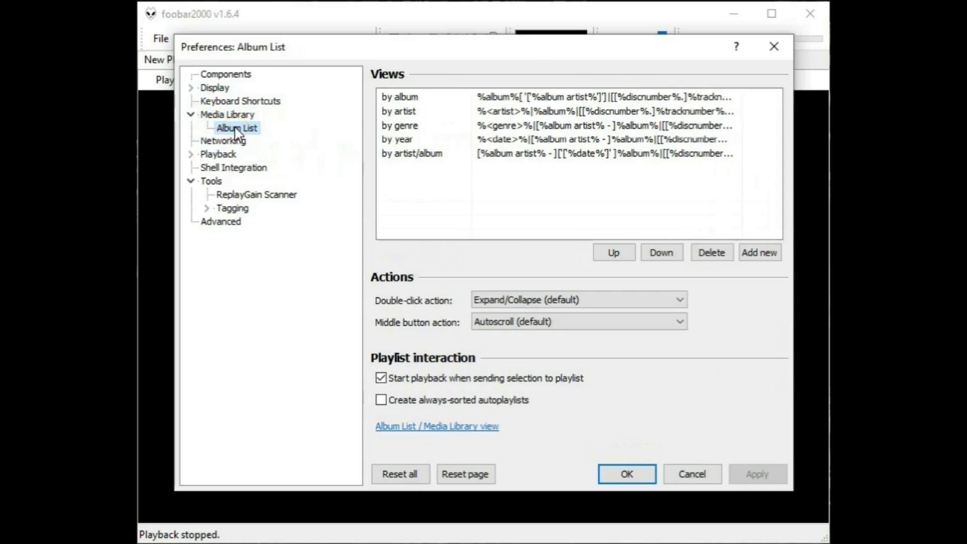
pyautogui.click(191, 115)
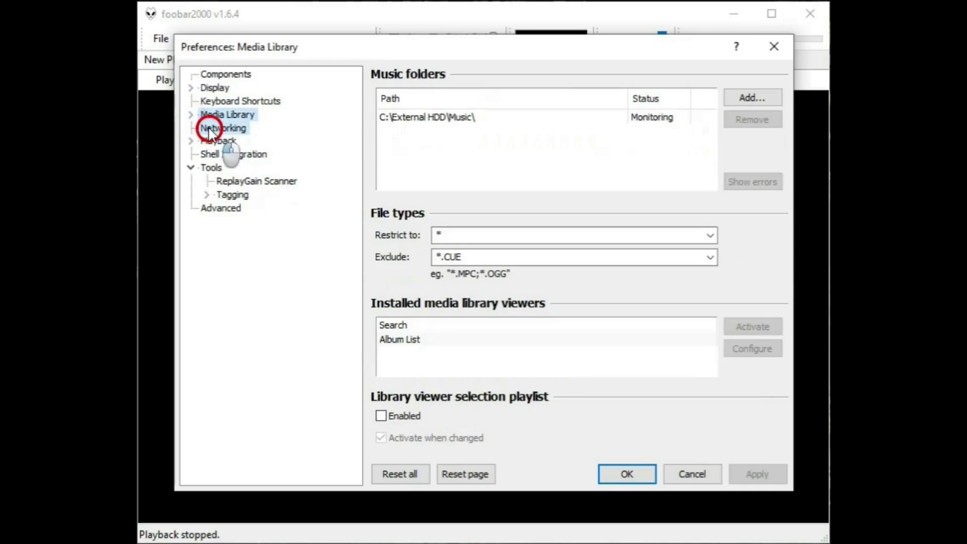
pyautogui.click(209, 130)
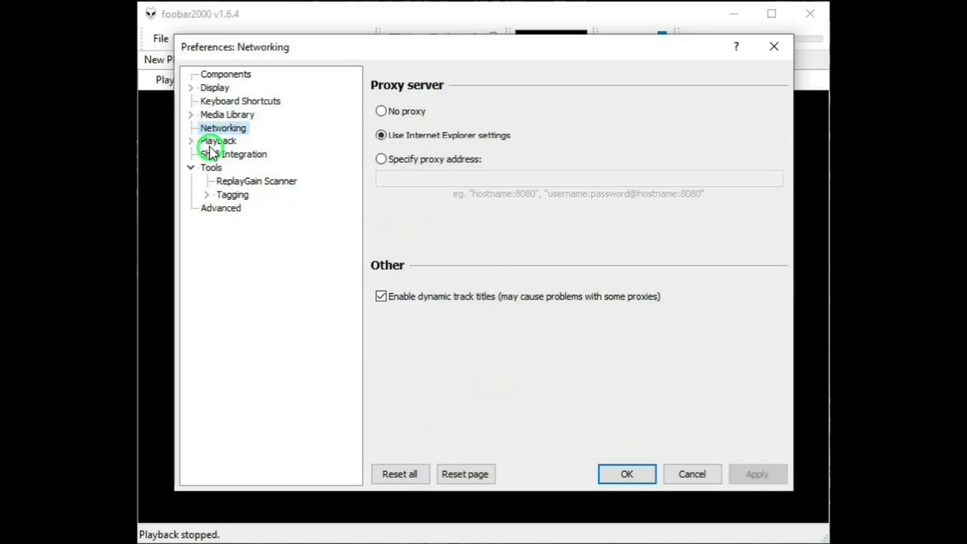
# Step: Open the Playback preferences, check the available ReplayGain source modes and select track
pyautogui.click(203, 139)
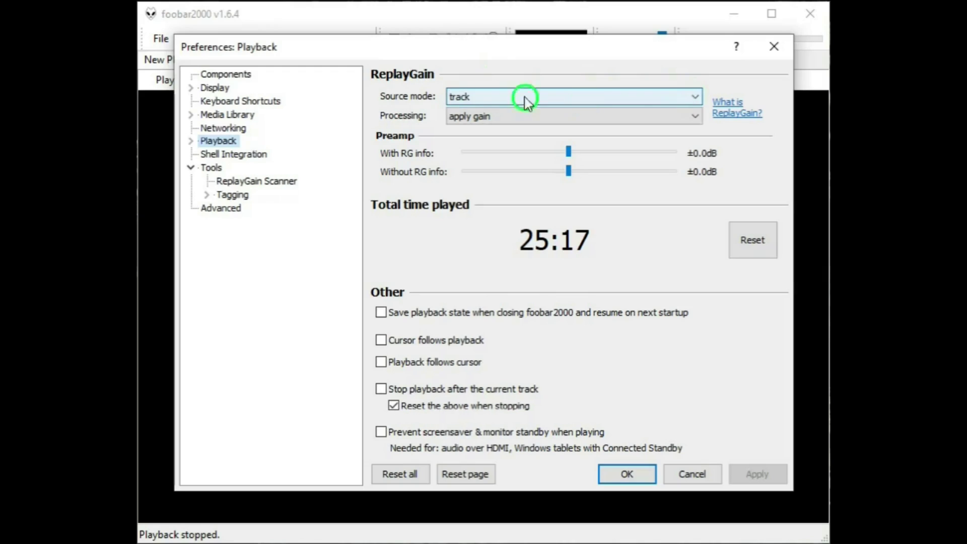
pyautogui.click(699, 96)
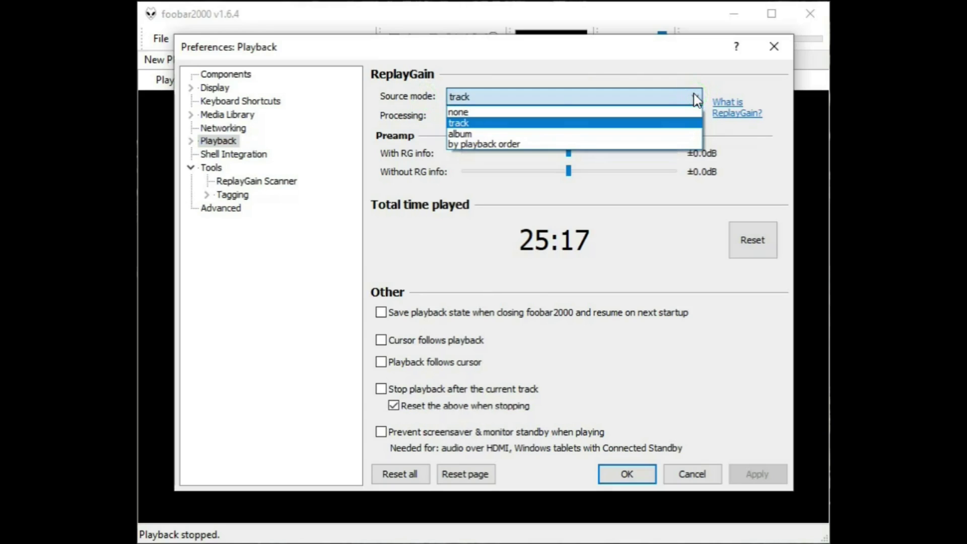
pyautogui.click(477, 121)
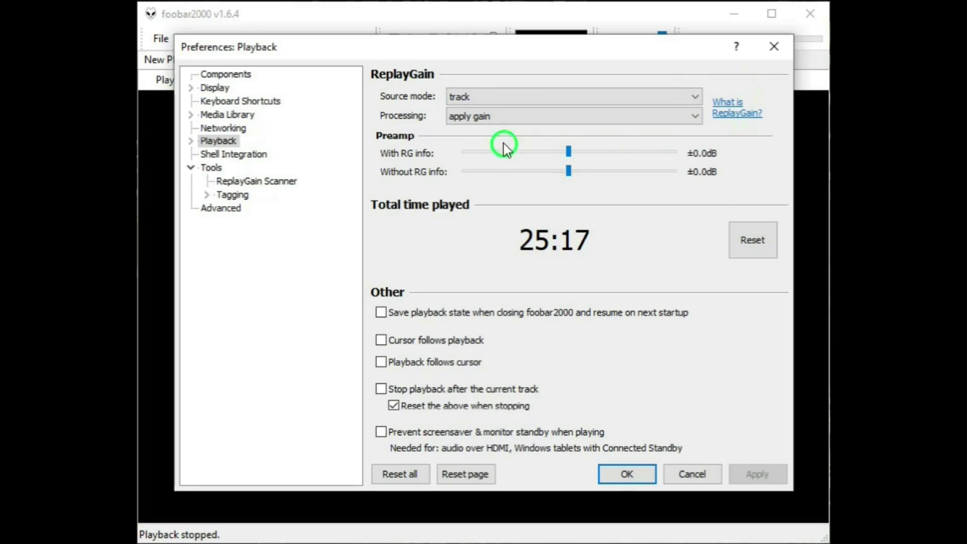
# Step: Review the ReplayGain processing choices, such as apply gain and prevent clipping according to peak, keeping apply gain
pyautogui.click(694, 114)
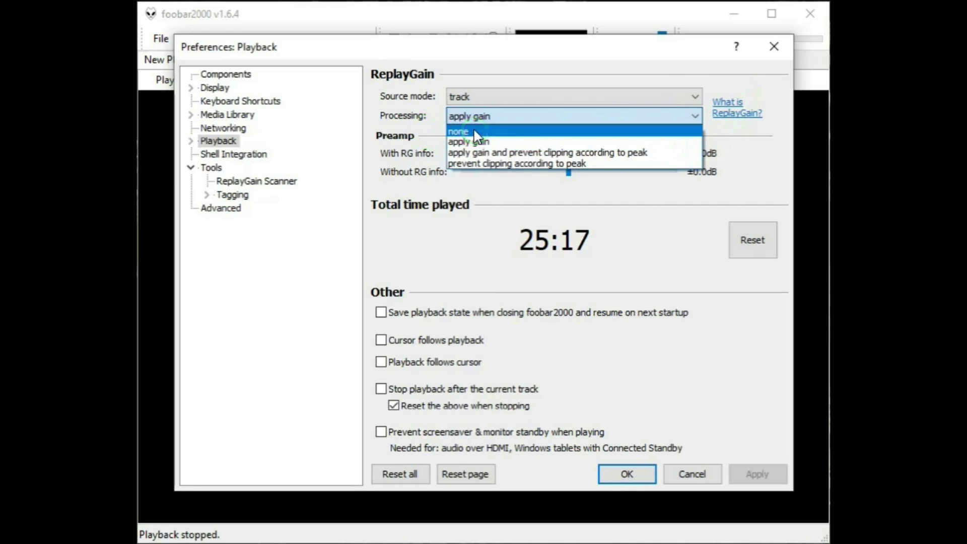
pyautogui.click(530, 151)
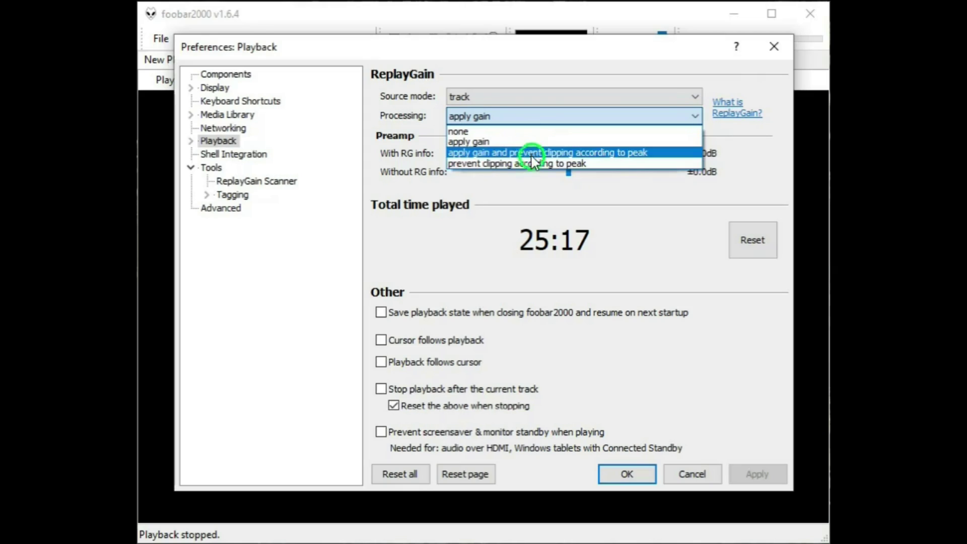
pyautogui.click(729, 132)
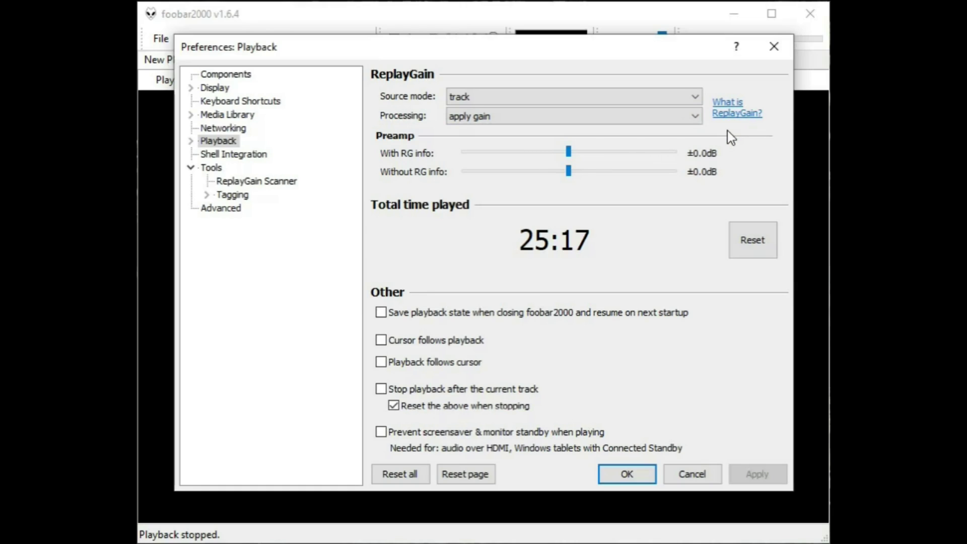
pyautogui.click(695, 116)
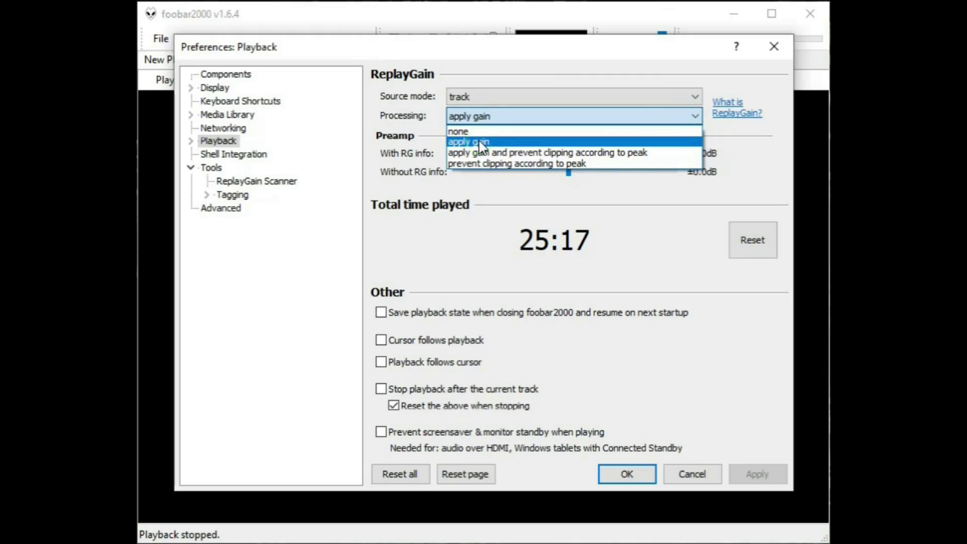
pyautogui.click(745, 141)
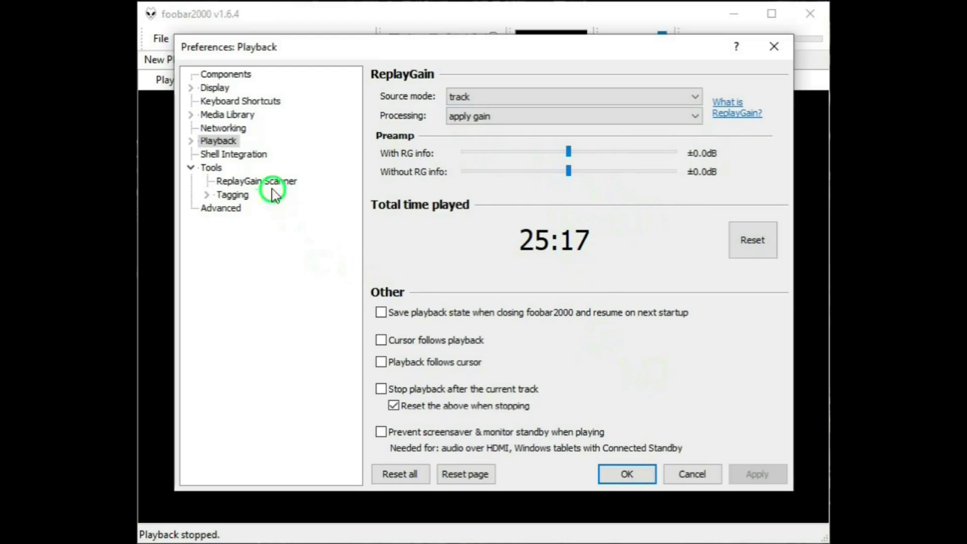
# Step: Look through the Shell Integration, Tools, ReplayGain Scanner, Tagging and Advanced preferences pages
pyautogui.click(234, 153)
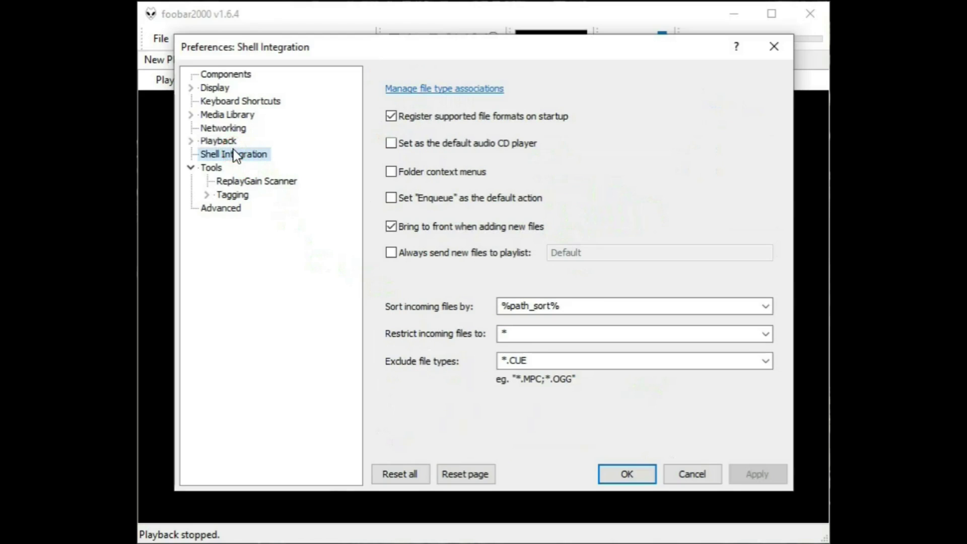
pyautogui.click(208, 168)
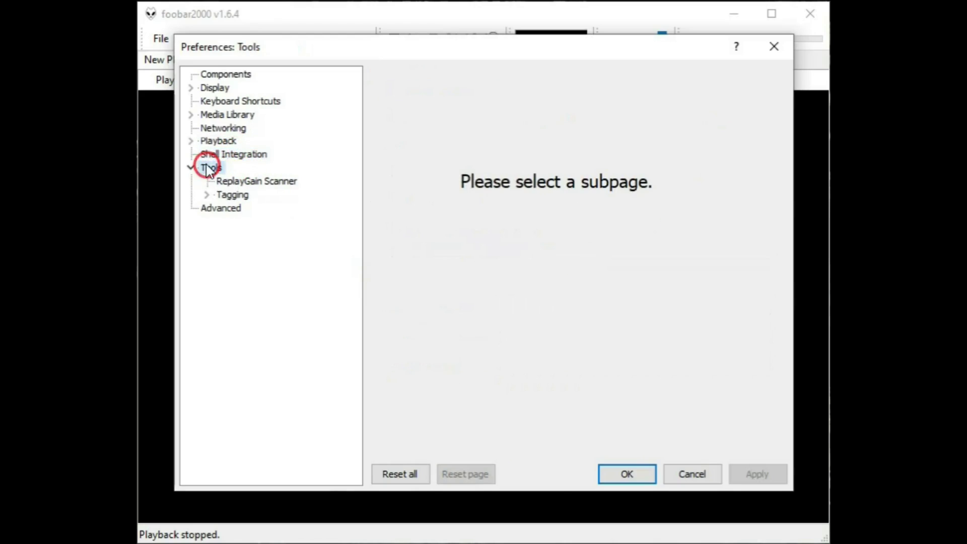
pyautogui.click(224, 185)
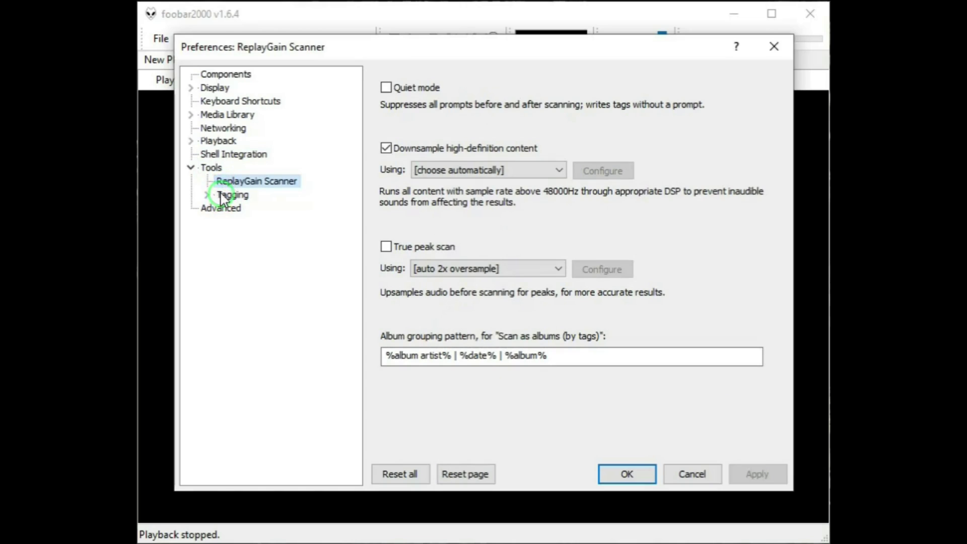
pyautogui.click(224, 195)
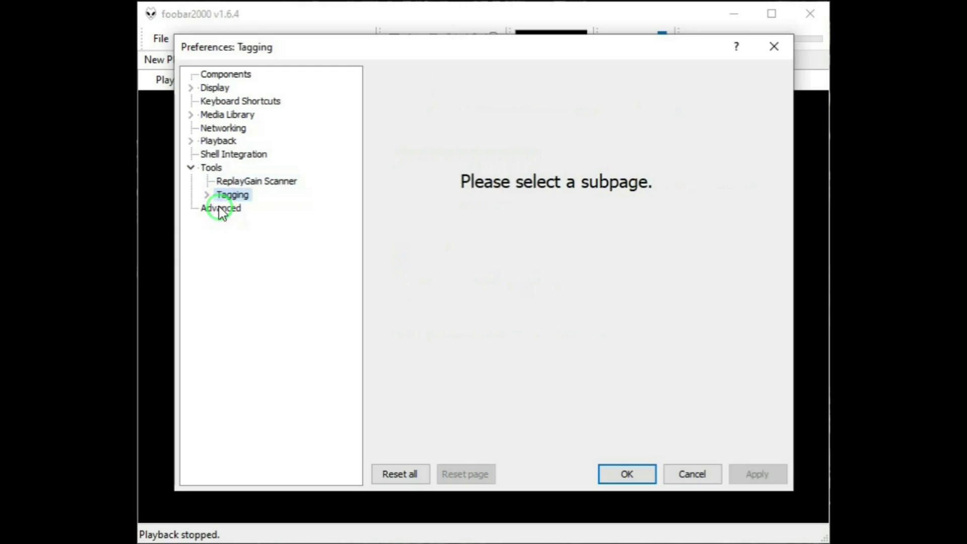
pyautogui.click(220, 209)
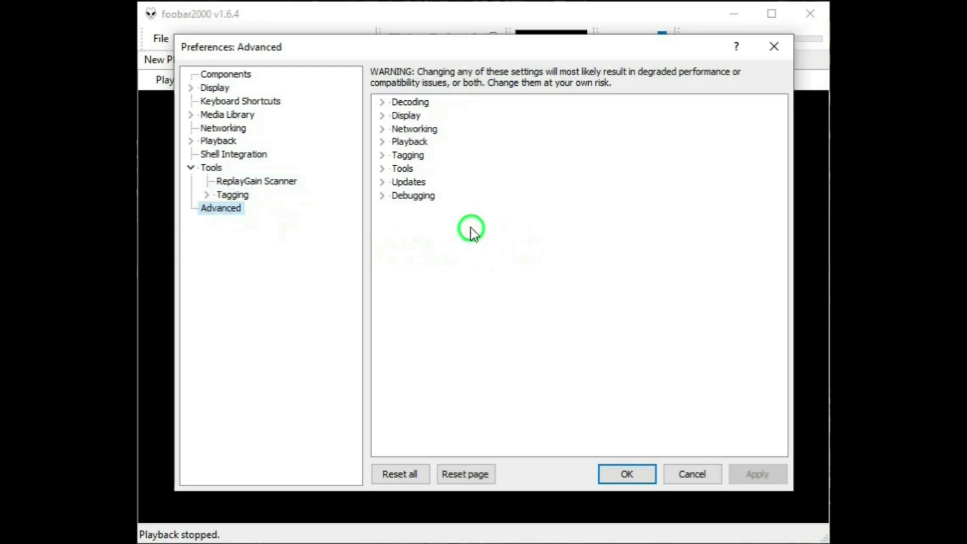
# Step: Examine the Decoding, Display, Networking and Playback groups of the Advanced preferences, expanding and collapsing each one
pyautogui.click(384, 103)
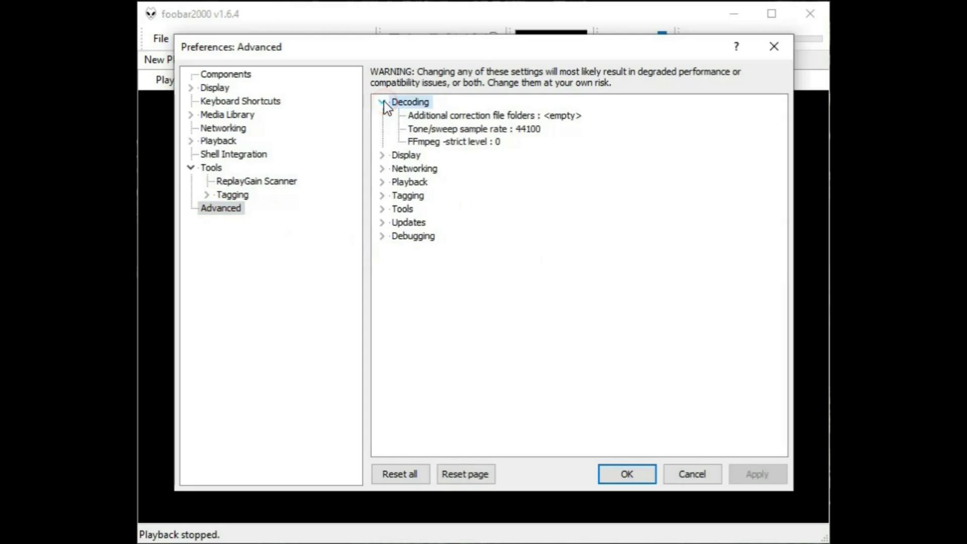
pyautogui.click(384, 102)
pyautogui.click(384, 116)
pyautogui.click(384, 116)
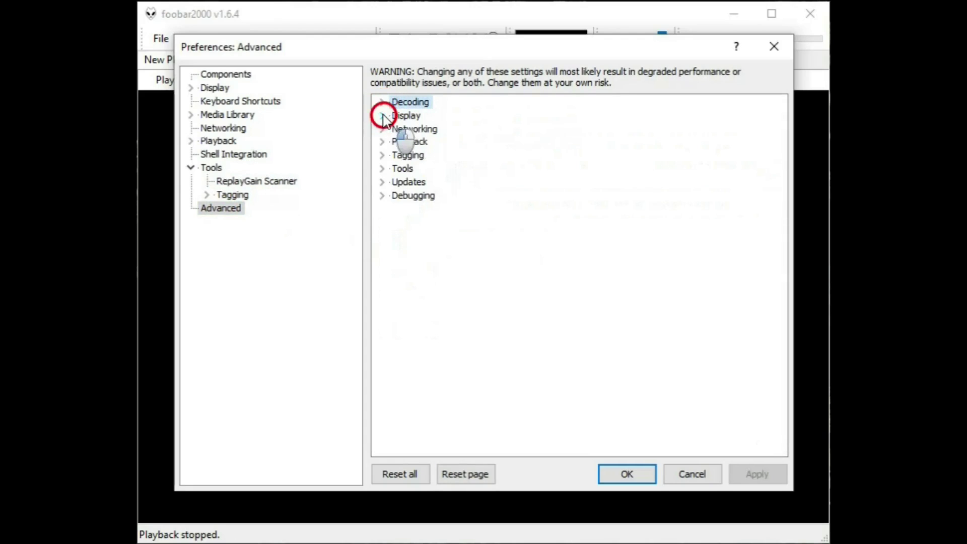
pyautogui.click(381, 129)
pyautogui.click(382, 129)
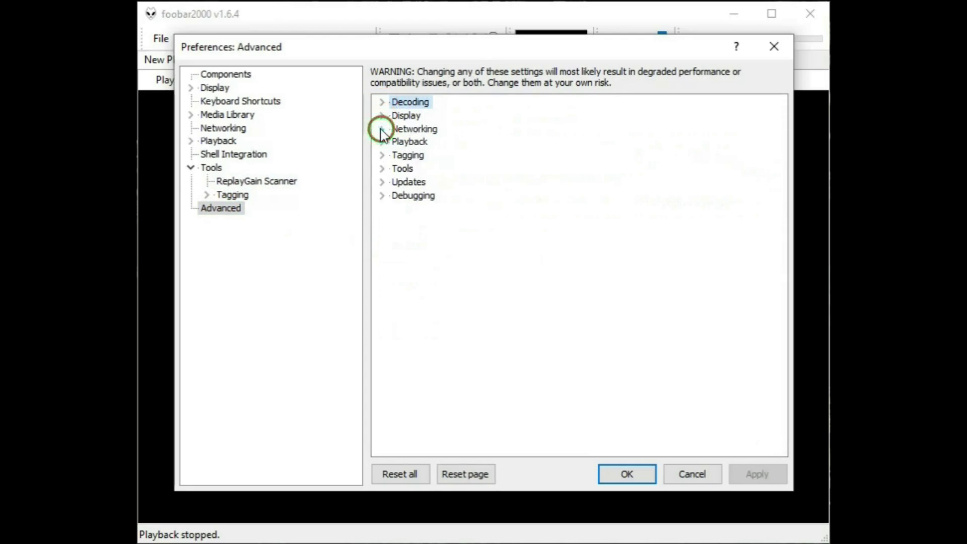
pyautogui.click(382, 142)
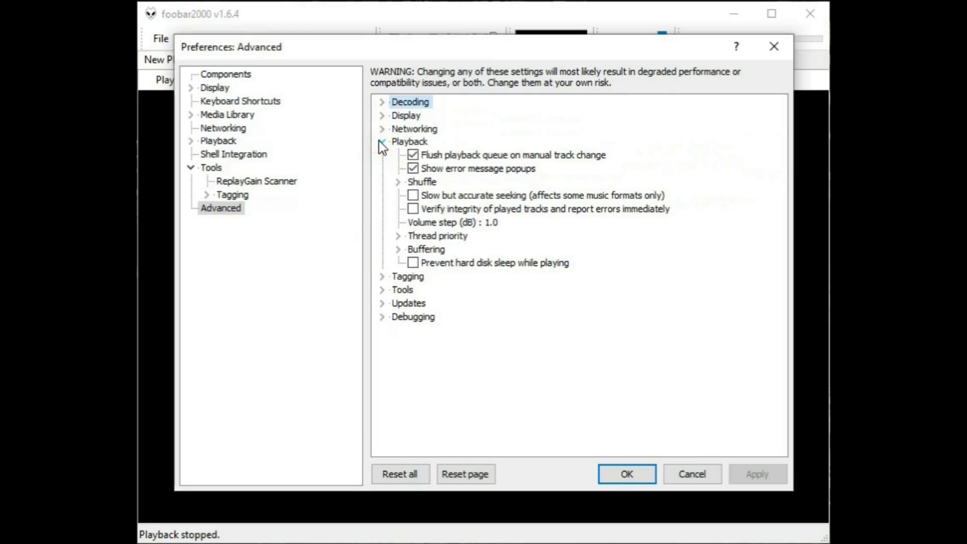
pyautogui.click(382, 142)
# Step: Examine the Tagging, Tools, Updates and Debugging groups of the Advanced preferences, collapsing each one again
pyautogui.click(381, 156)
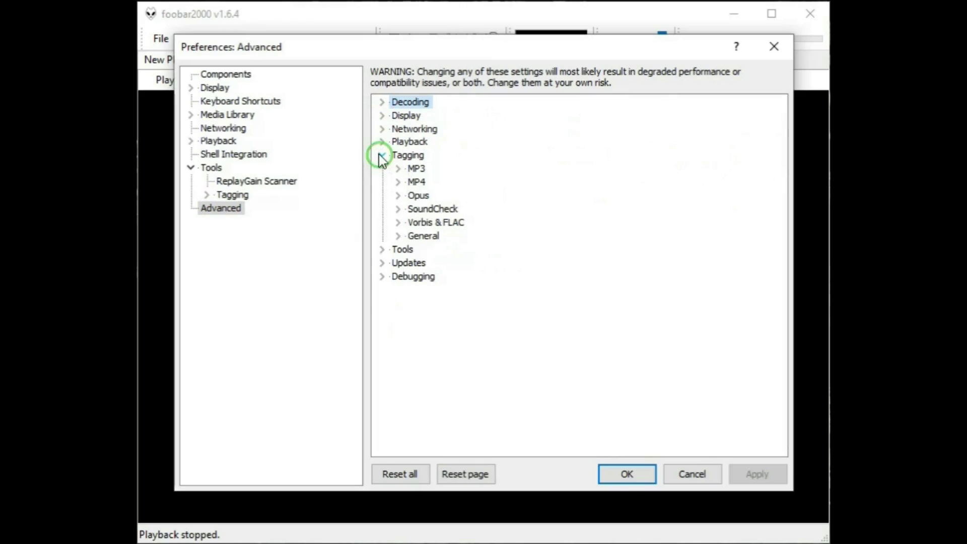
pyautogui.click(381, 156)
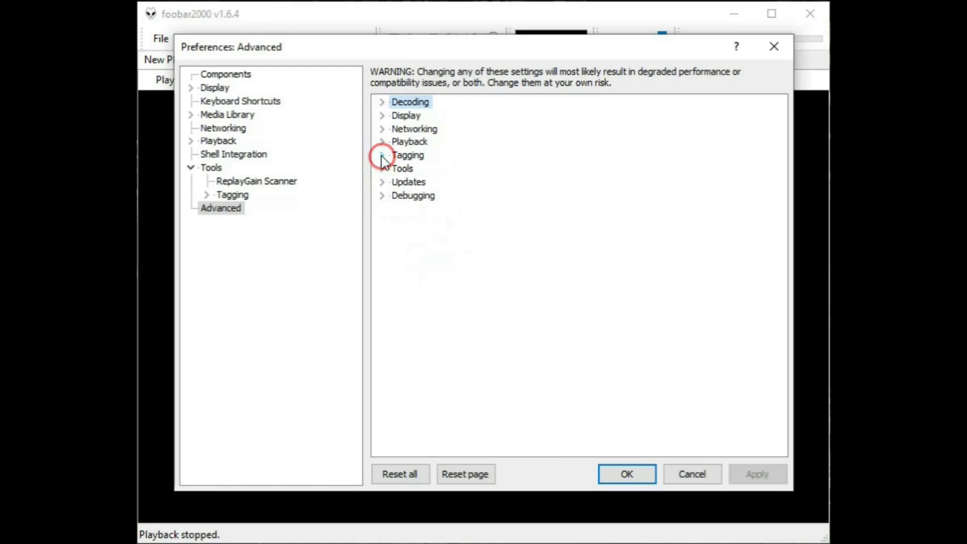
pyautogui.click(382, 170)
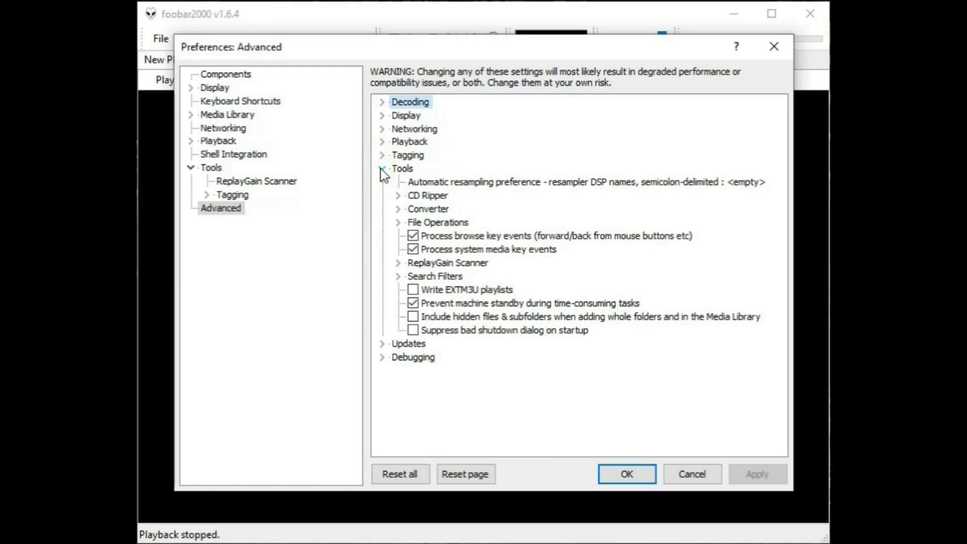
pyautogui.click(382, 170)
pyautogui.click(382, 183)
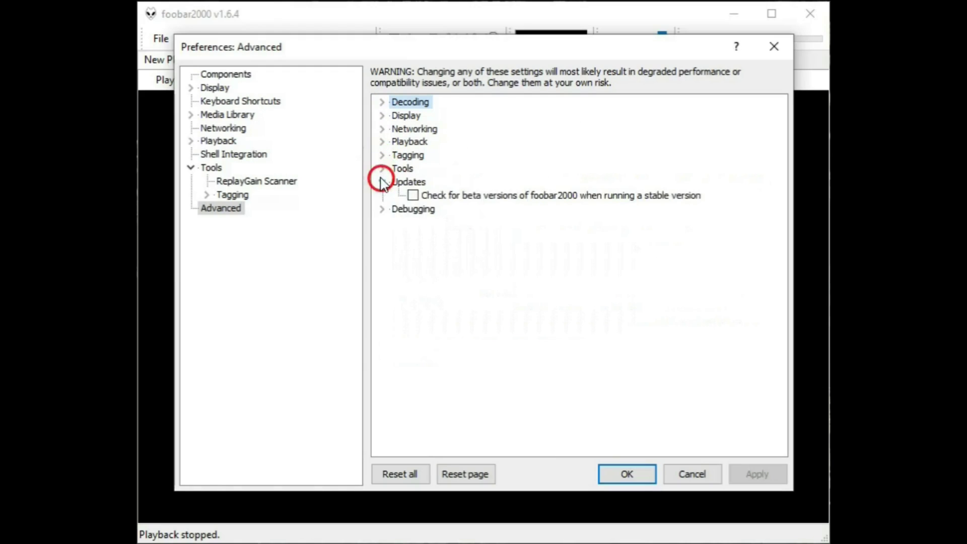
pyautogui.click(382, 182)
pyautogui.click(382, 196)
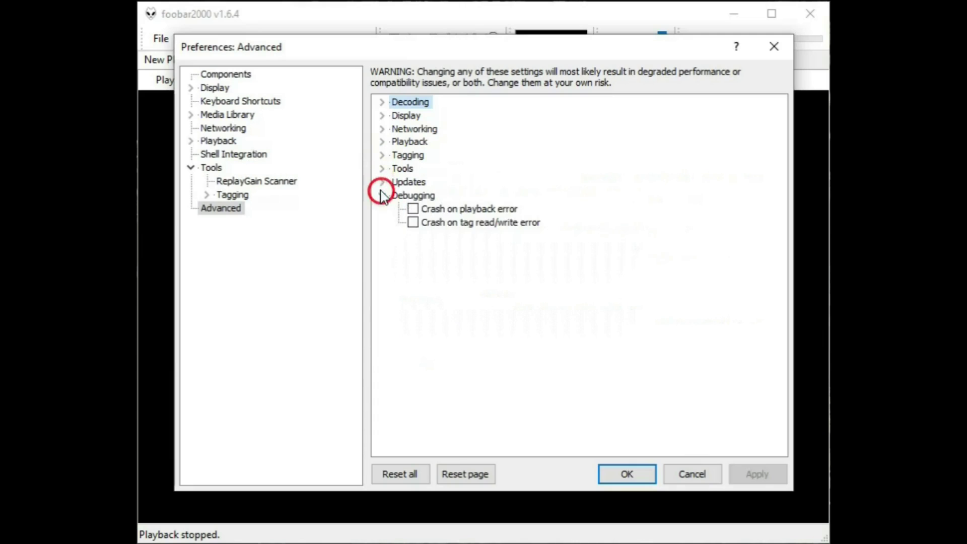
pyautogui.click(382, 196)
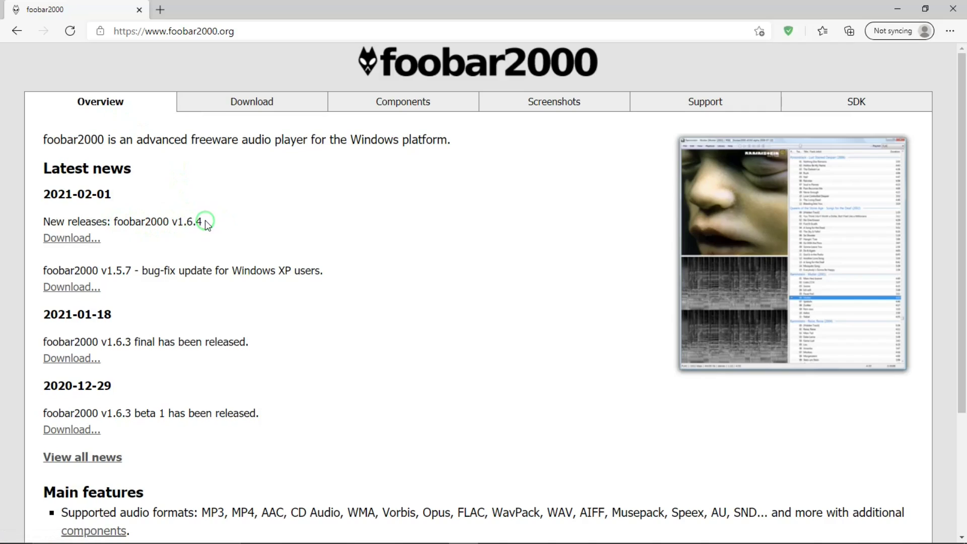
pyautogui.click(80, 238)
pyautogui.click(372, 238)
pyautogui.moveTo(962, 142); pyautogui.dragTo(963, 282)
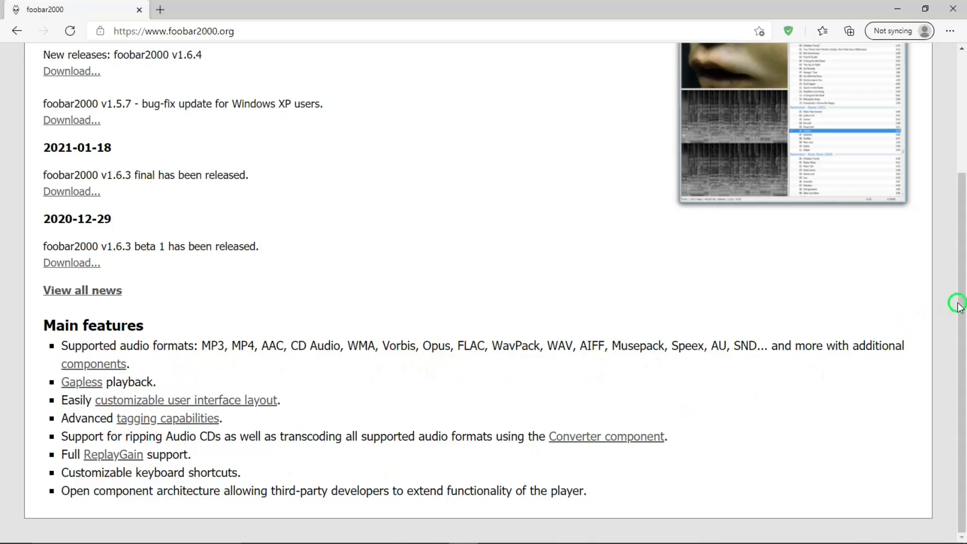
pyautogui.moveTo(959, 302); pyautogui.dragTo(960, 137)
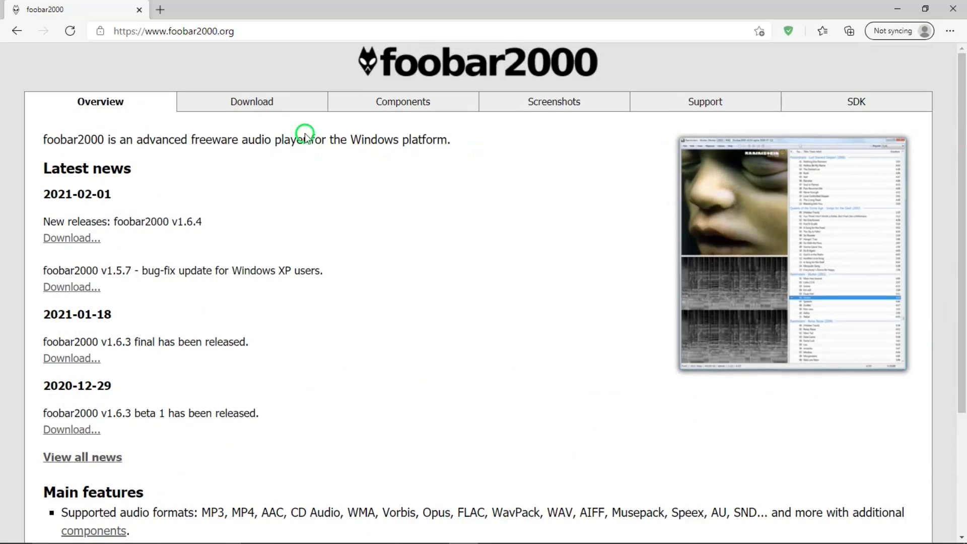
# Step: View the website's Download page with the latest stable version, and browse the component list on its Components page
pyautogui.click(252, 101)
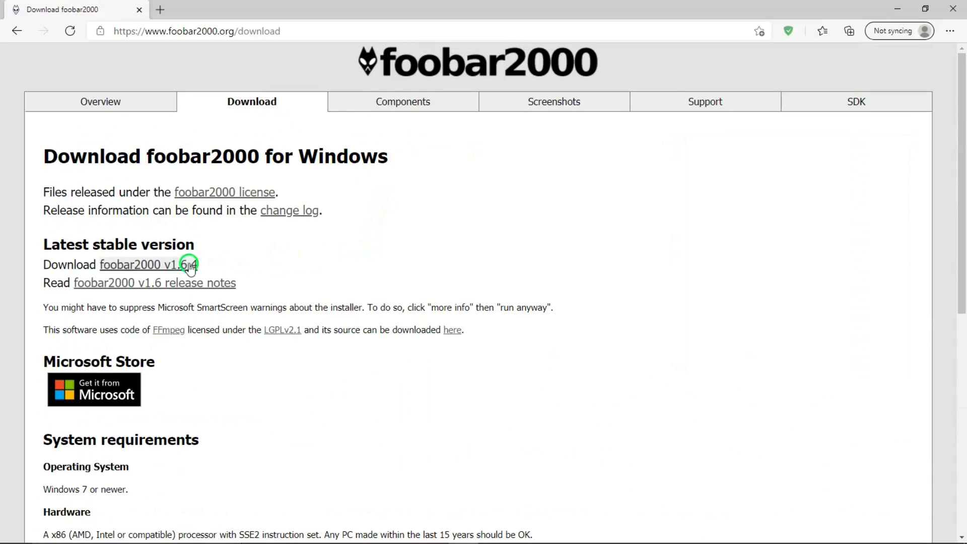
pyautogui.click(398, 109)
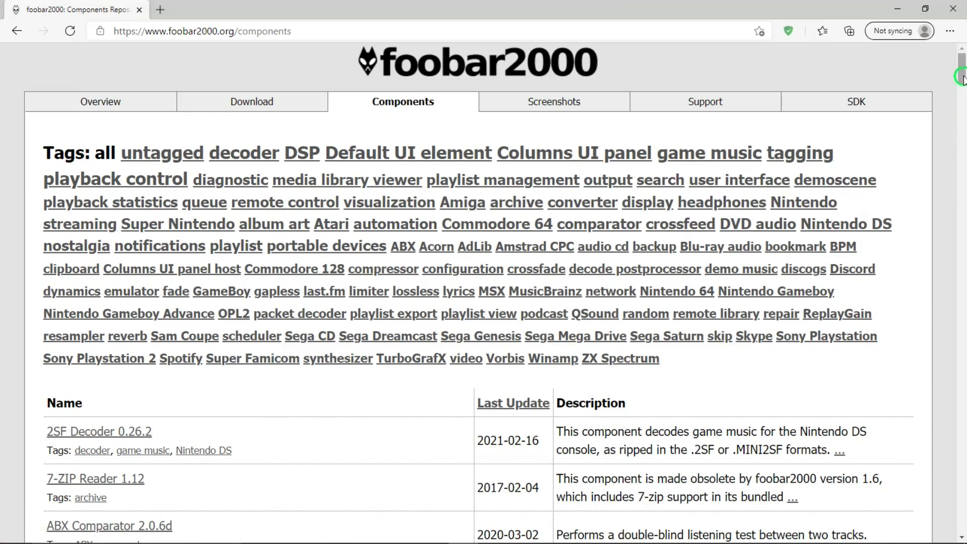
pyautogui.moveTo(962, 72); pyautogui.dragTo(962, 182)
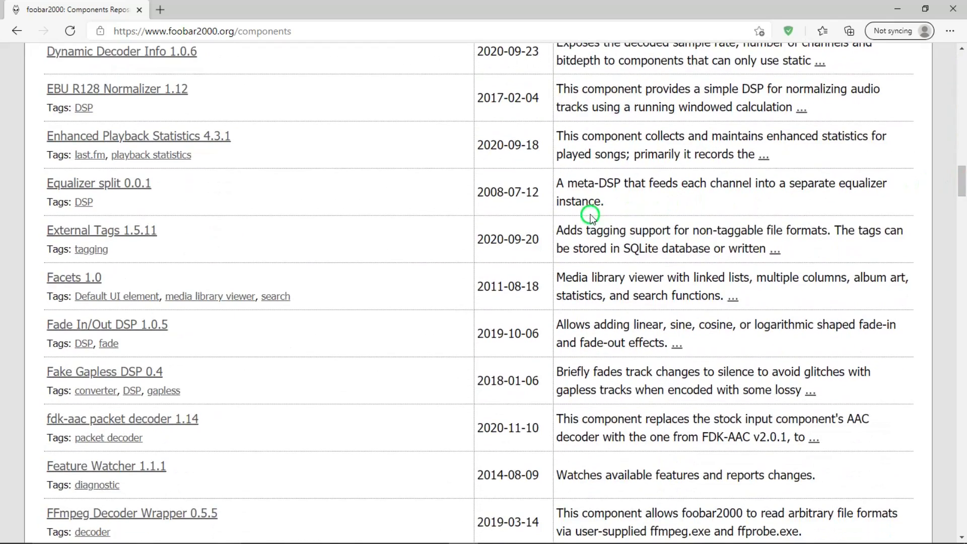
pyautogui.click(719, 243)
pyautogui.moveTo(961, 181); pyautogui.dragTo(960, 47)
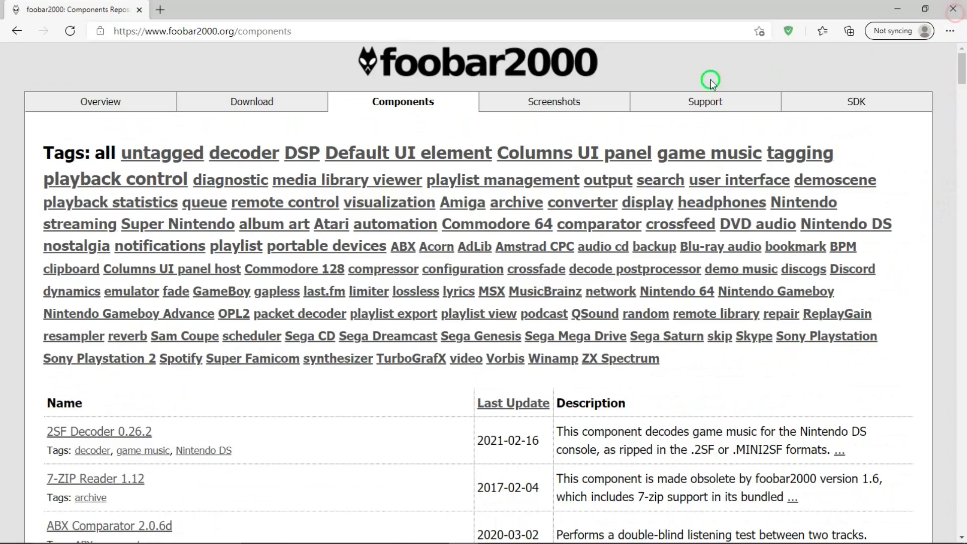
# Step: View the website's Screenshots, Support and SDK pages
pyautogui.click(573, 103)
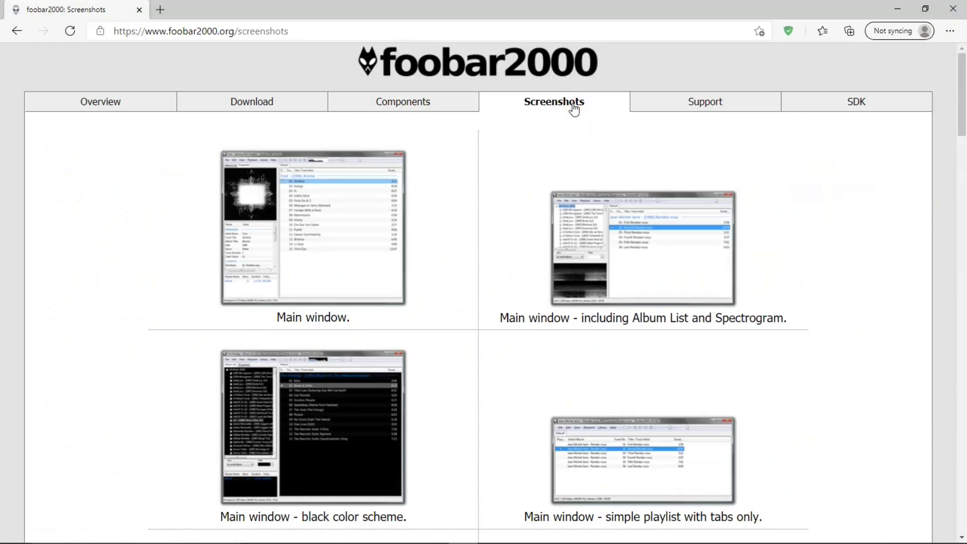
pyautogui.click(718, 103)
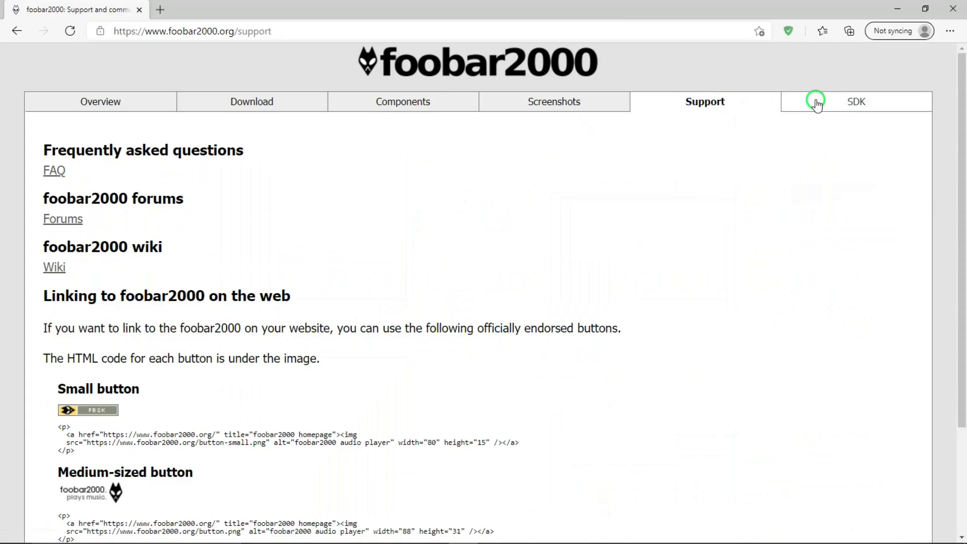
pyautogui.click(846, 102)
pyautogui.click(847, 103)
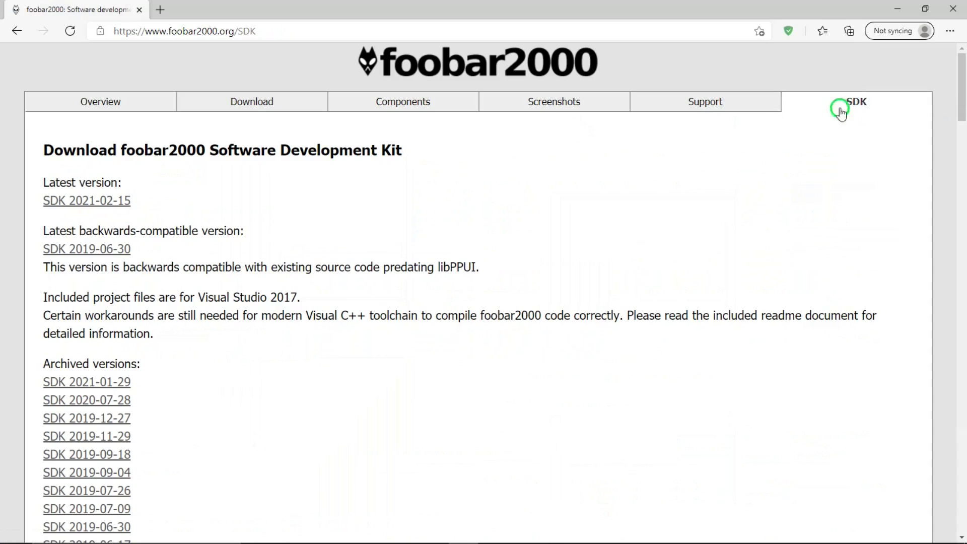
pyautogui.click(452, 177)
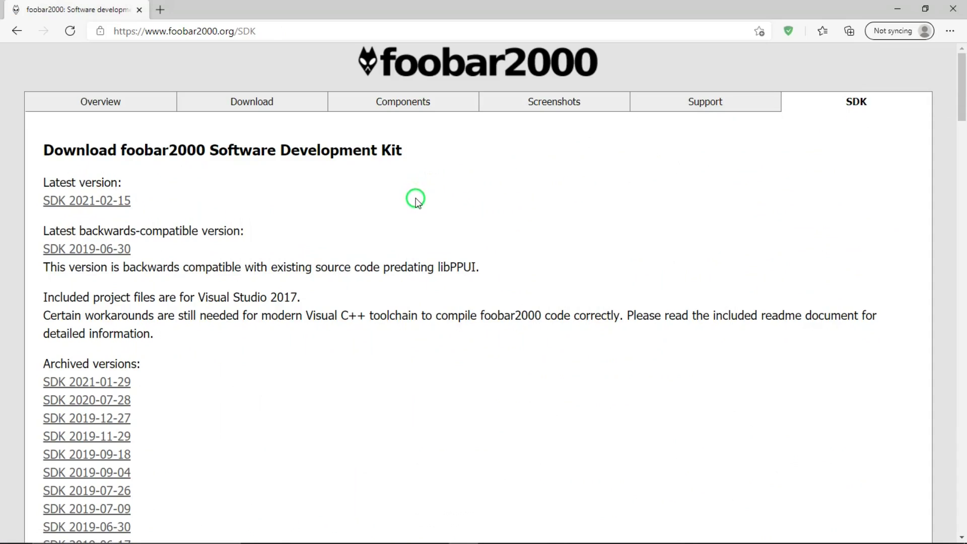